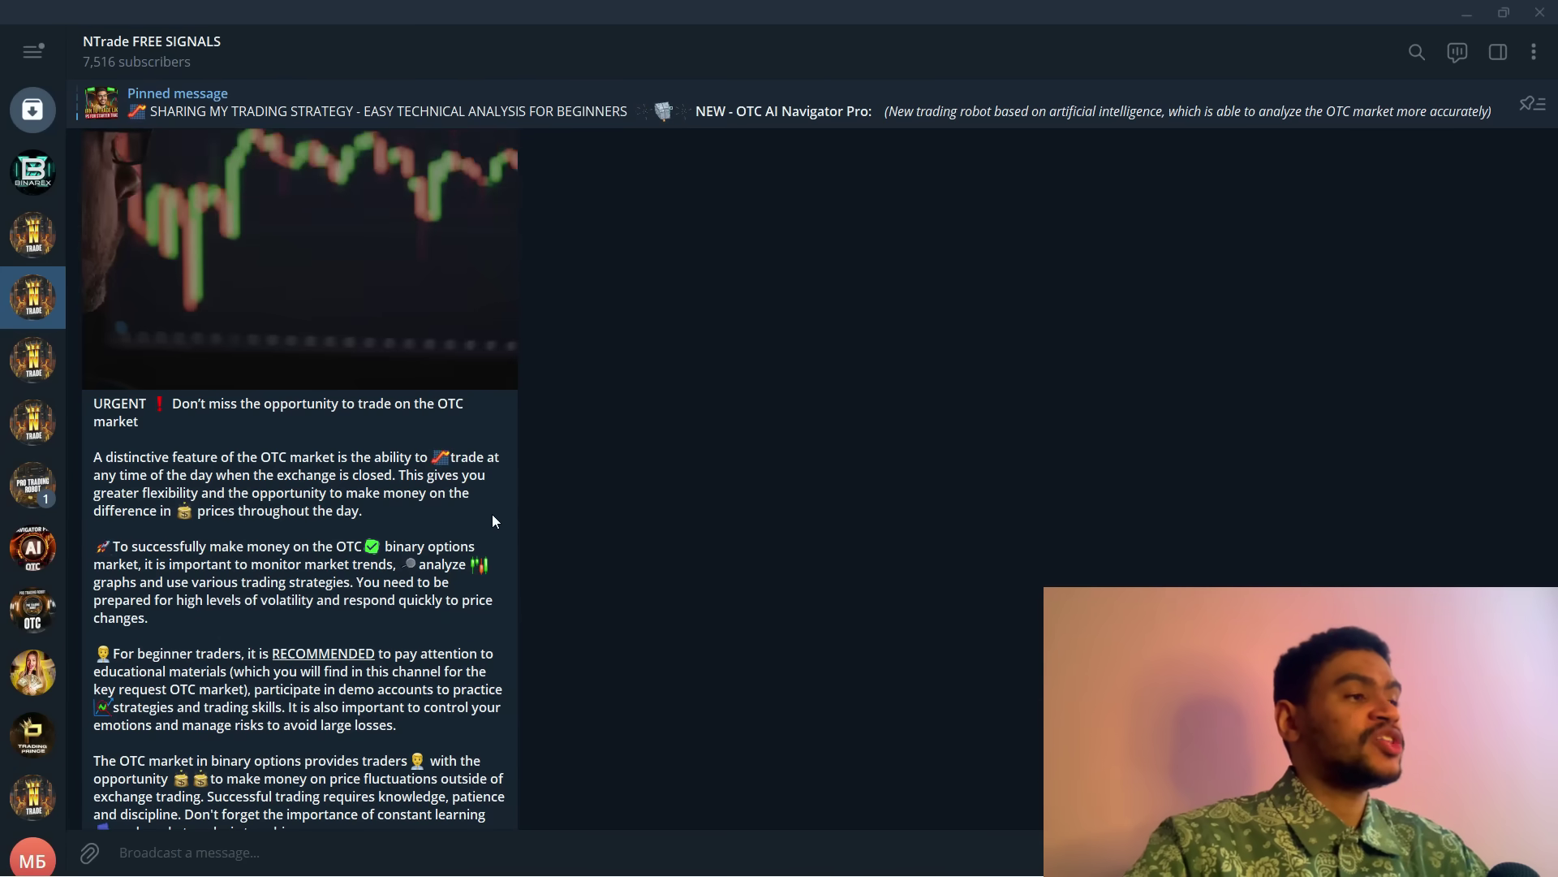
scroll(392, 523, down, 2)
scroll(390, 532, down, 3)
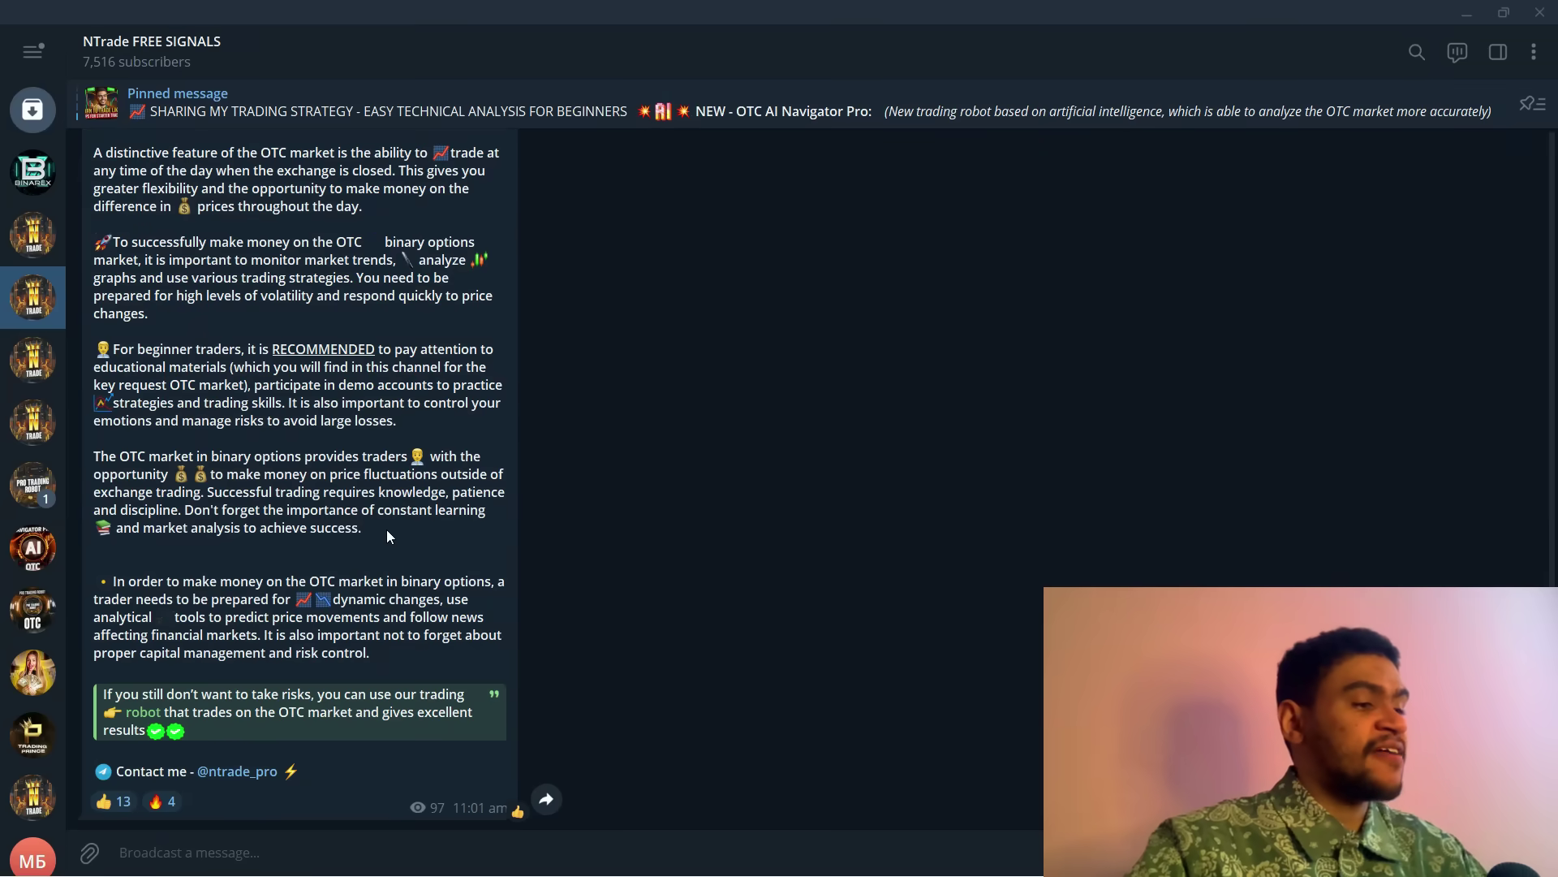
scroll(403, 512, up, 20)
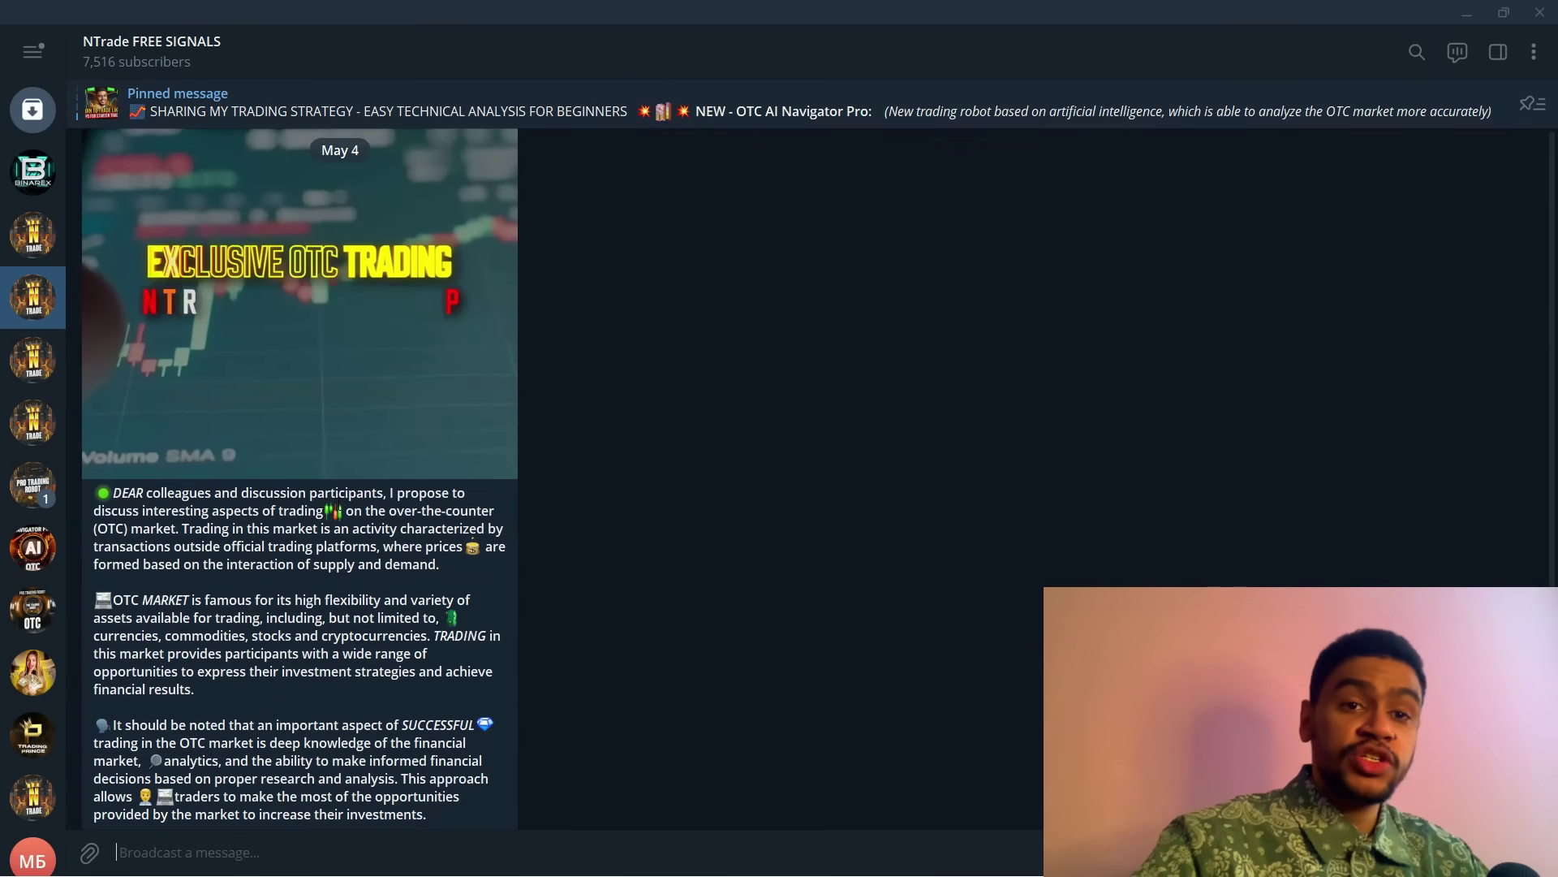
scroll(378, 513, up, 10)
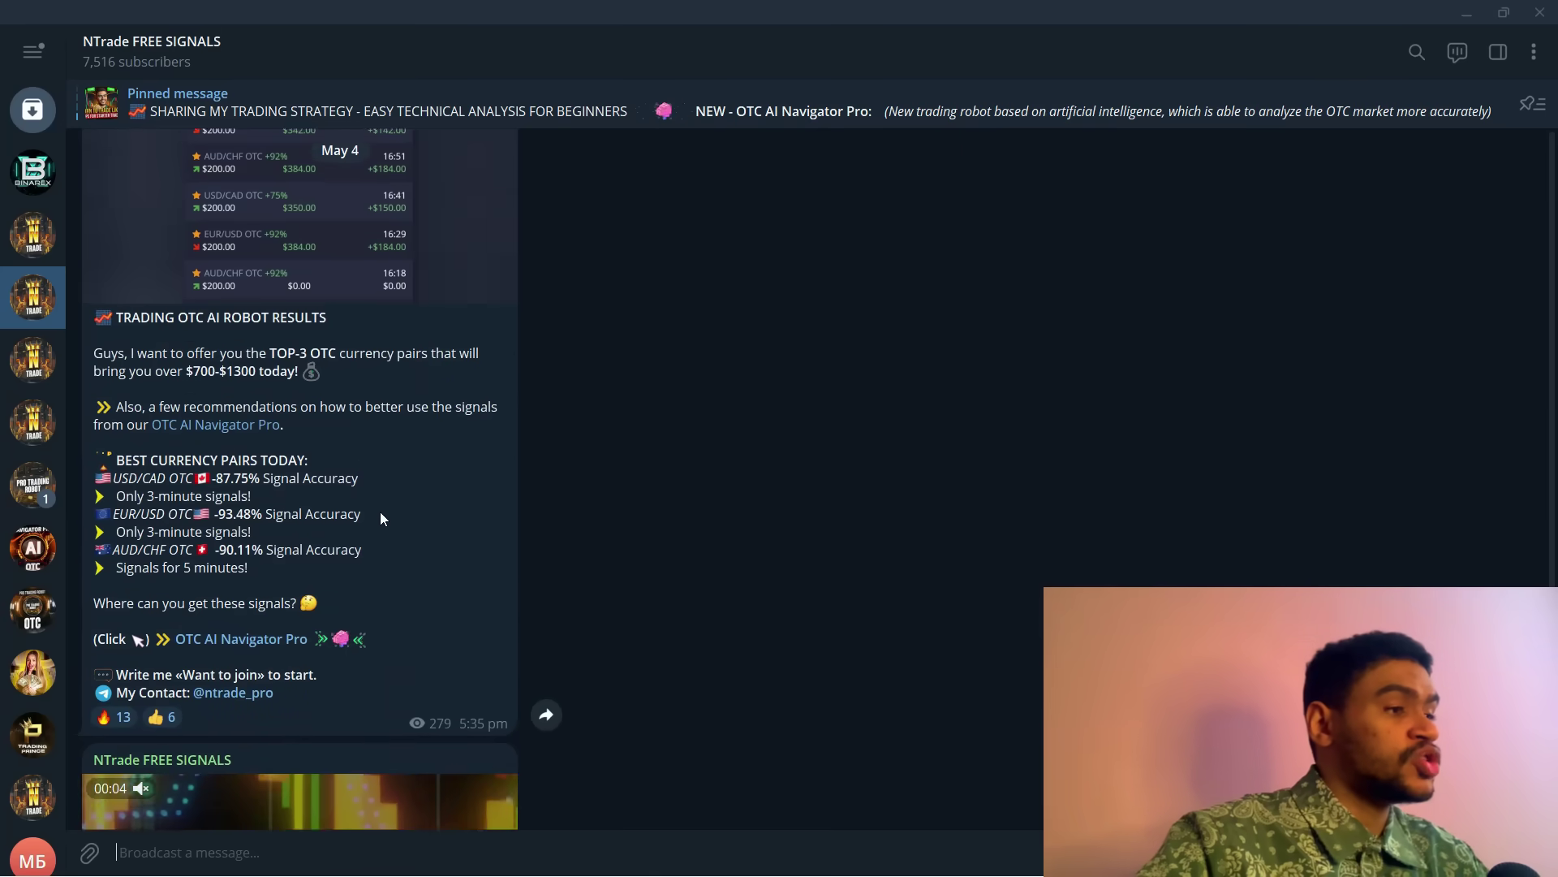
scroll(372, 526, up, 5)
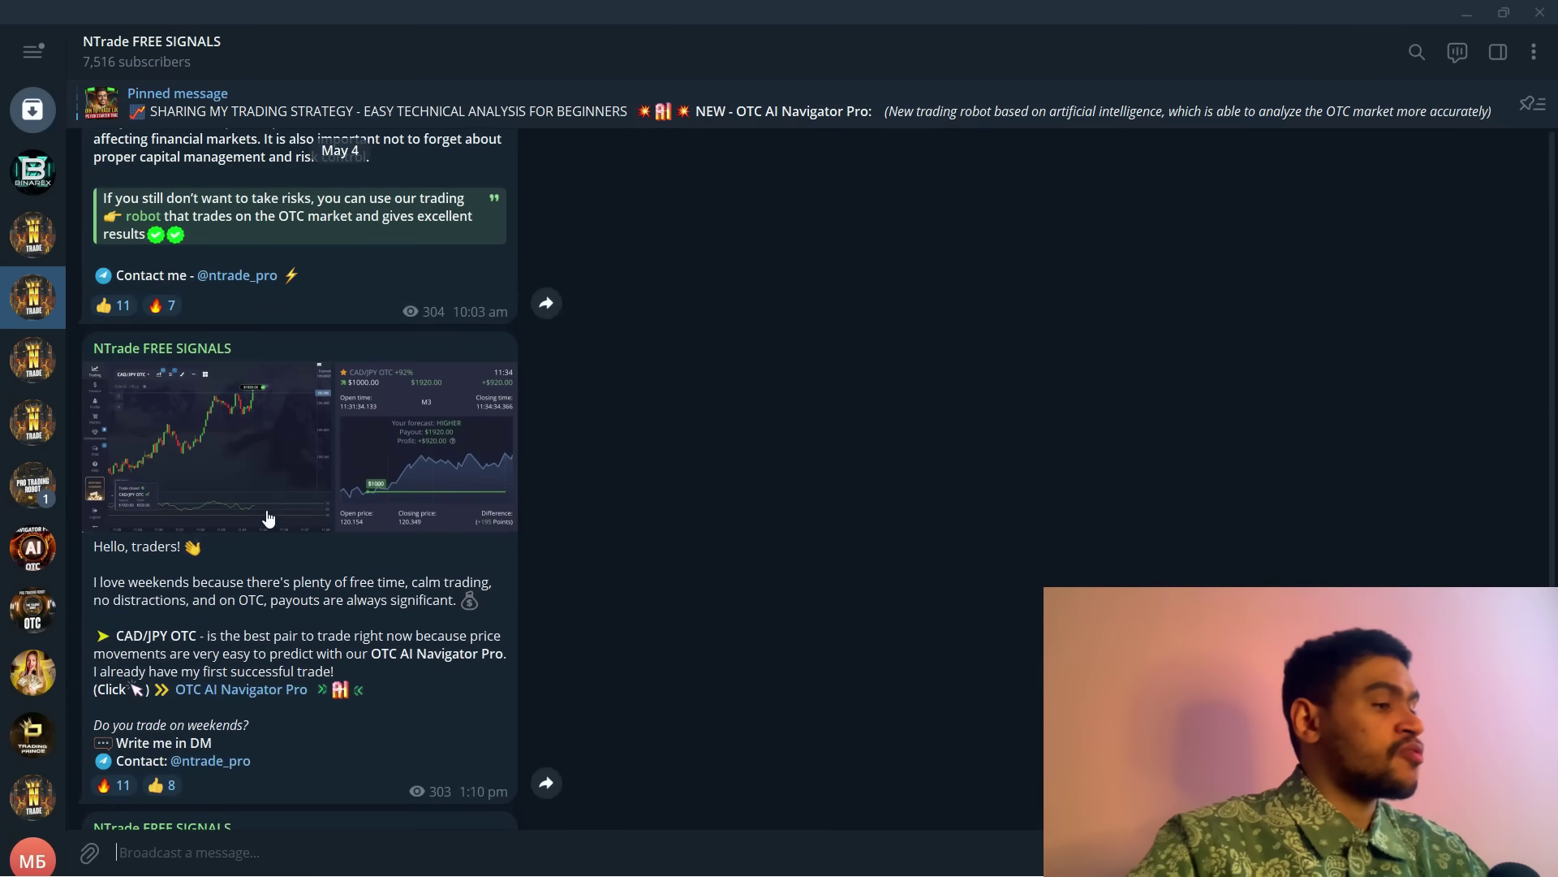
scroll(336, 472, up, 9)
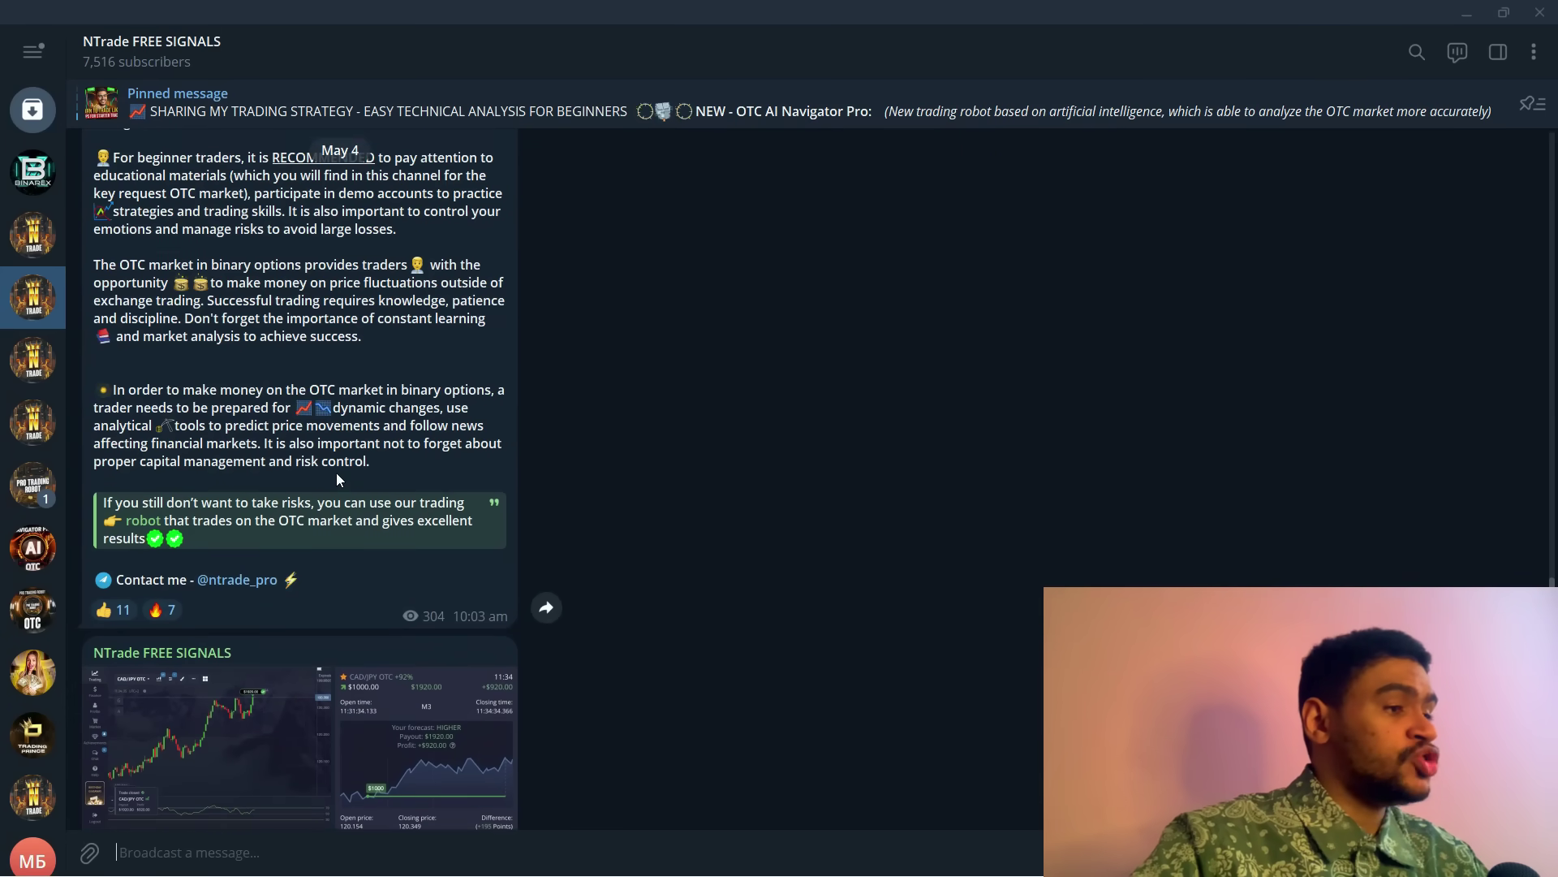
scroll(355, 488, up, 7)
scroll(355, 489, up, 12)
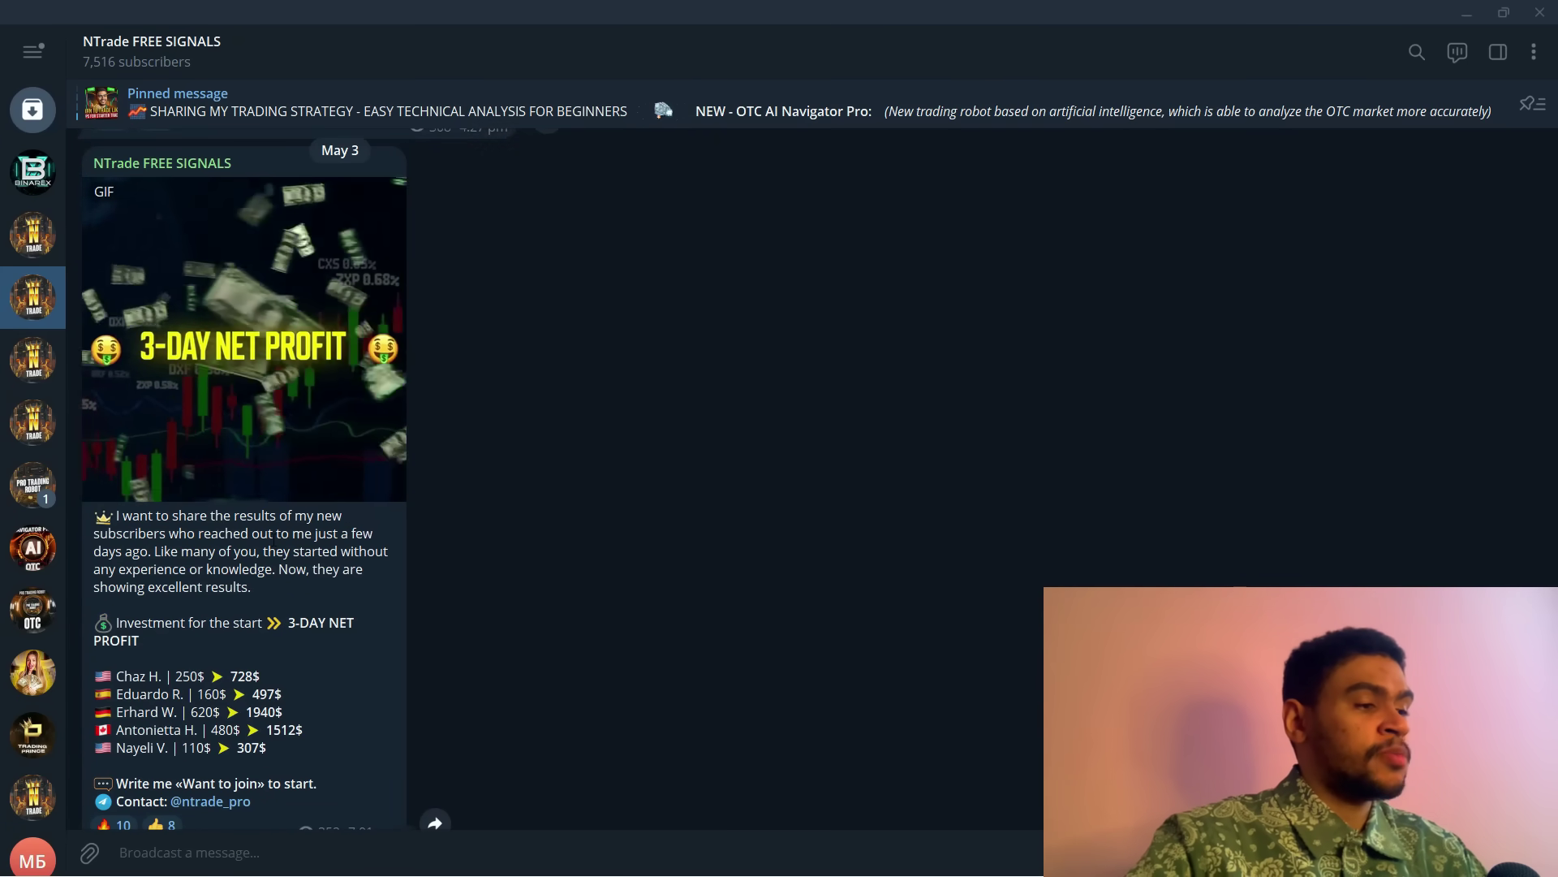
scroll(279, 533, up, 15)
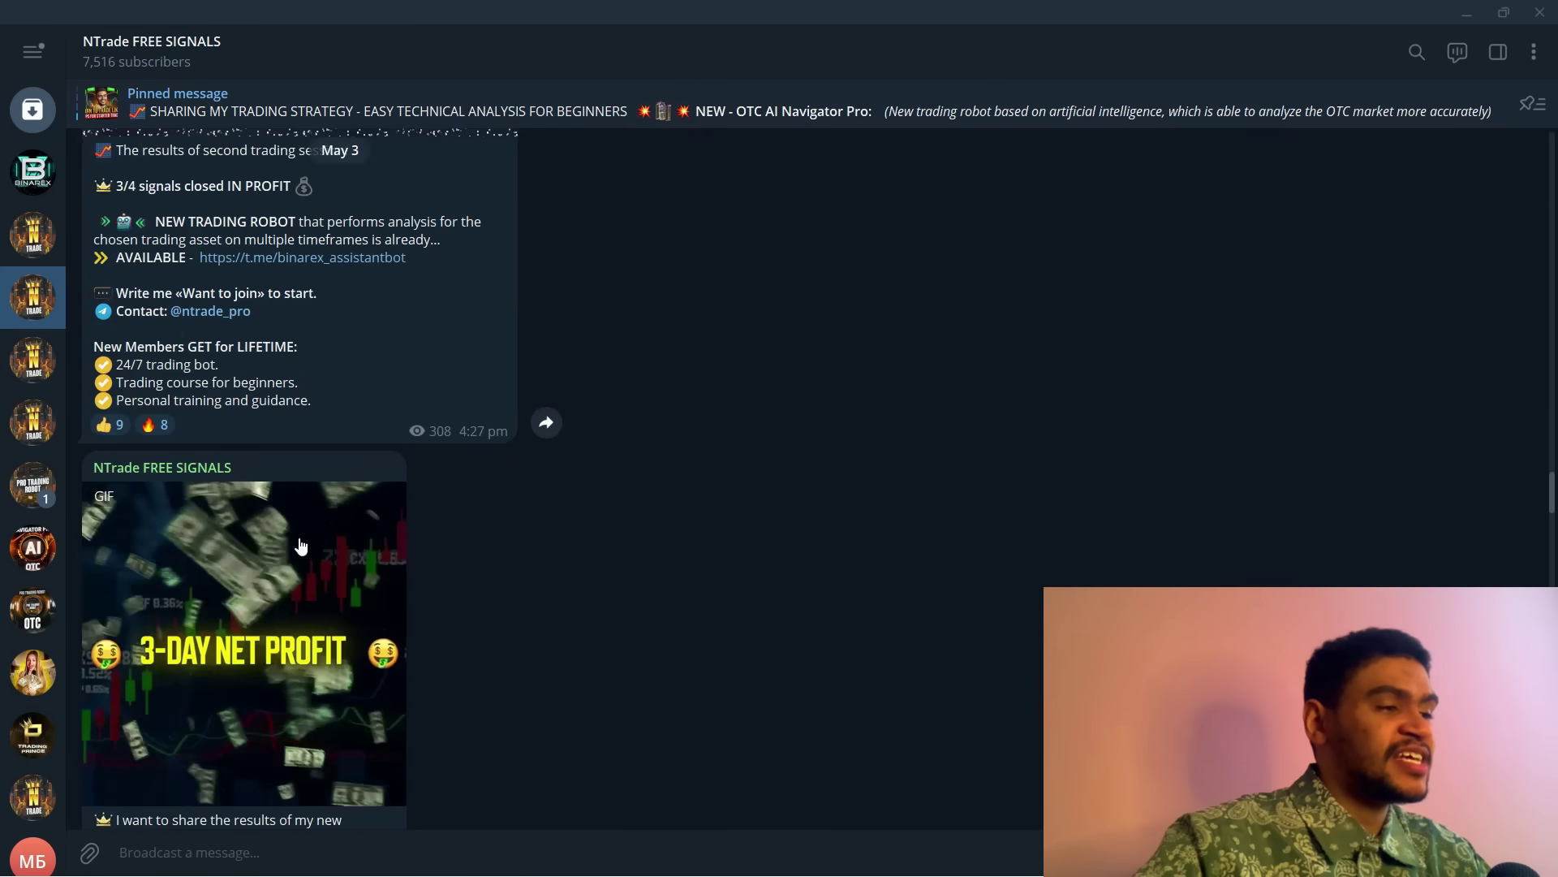
scroll(174, 528, up, 15)
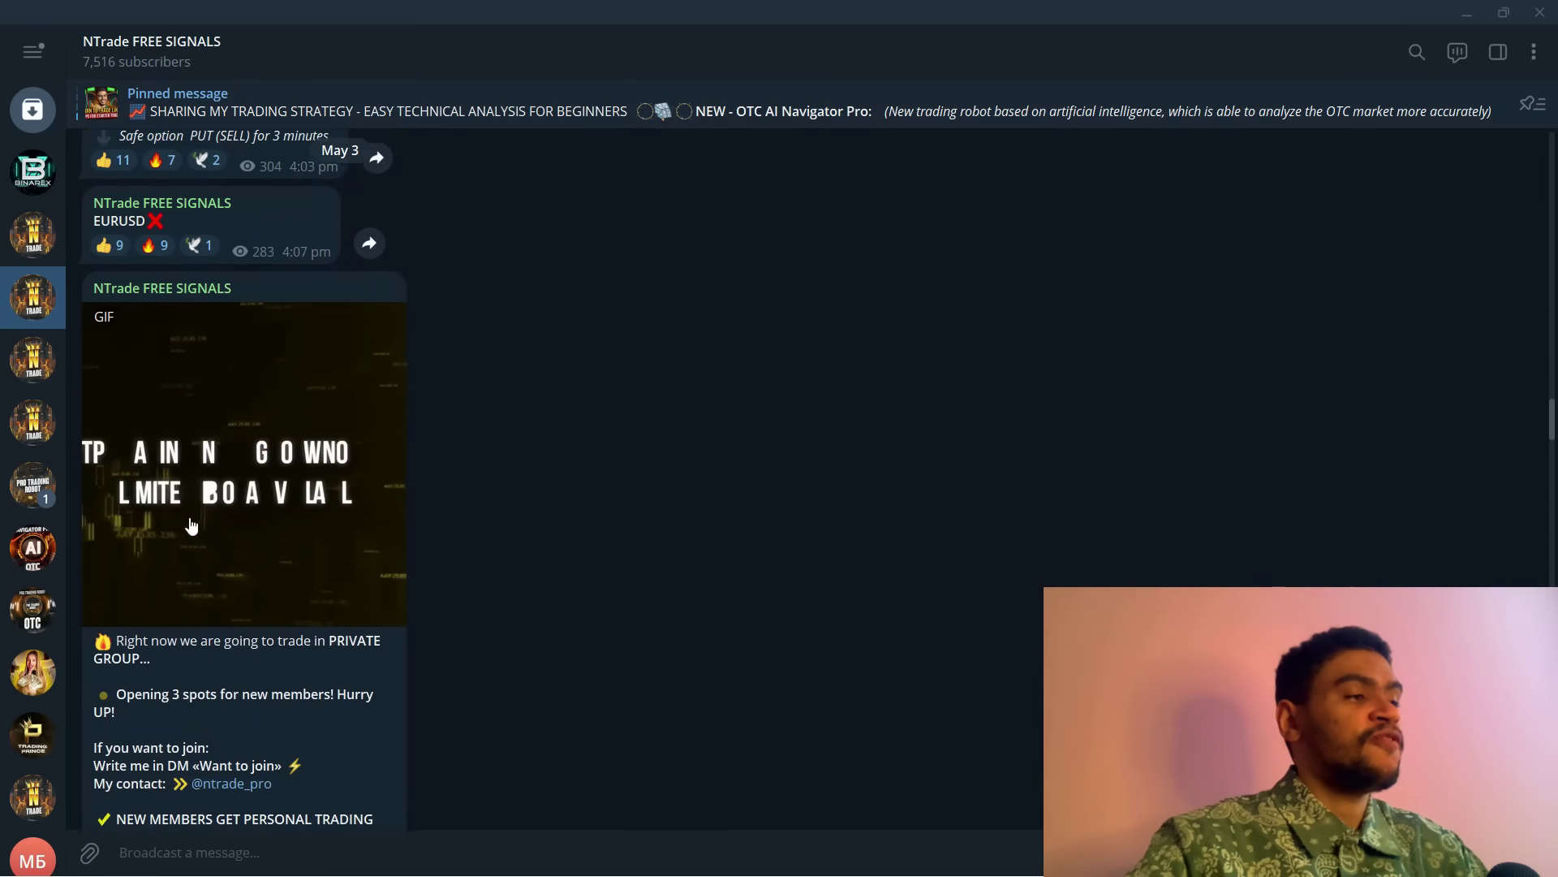
scroll(244, 536, up, 15)
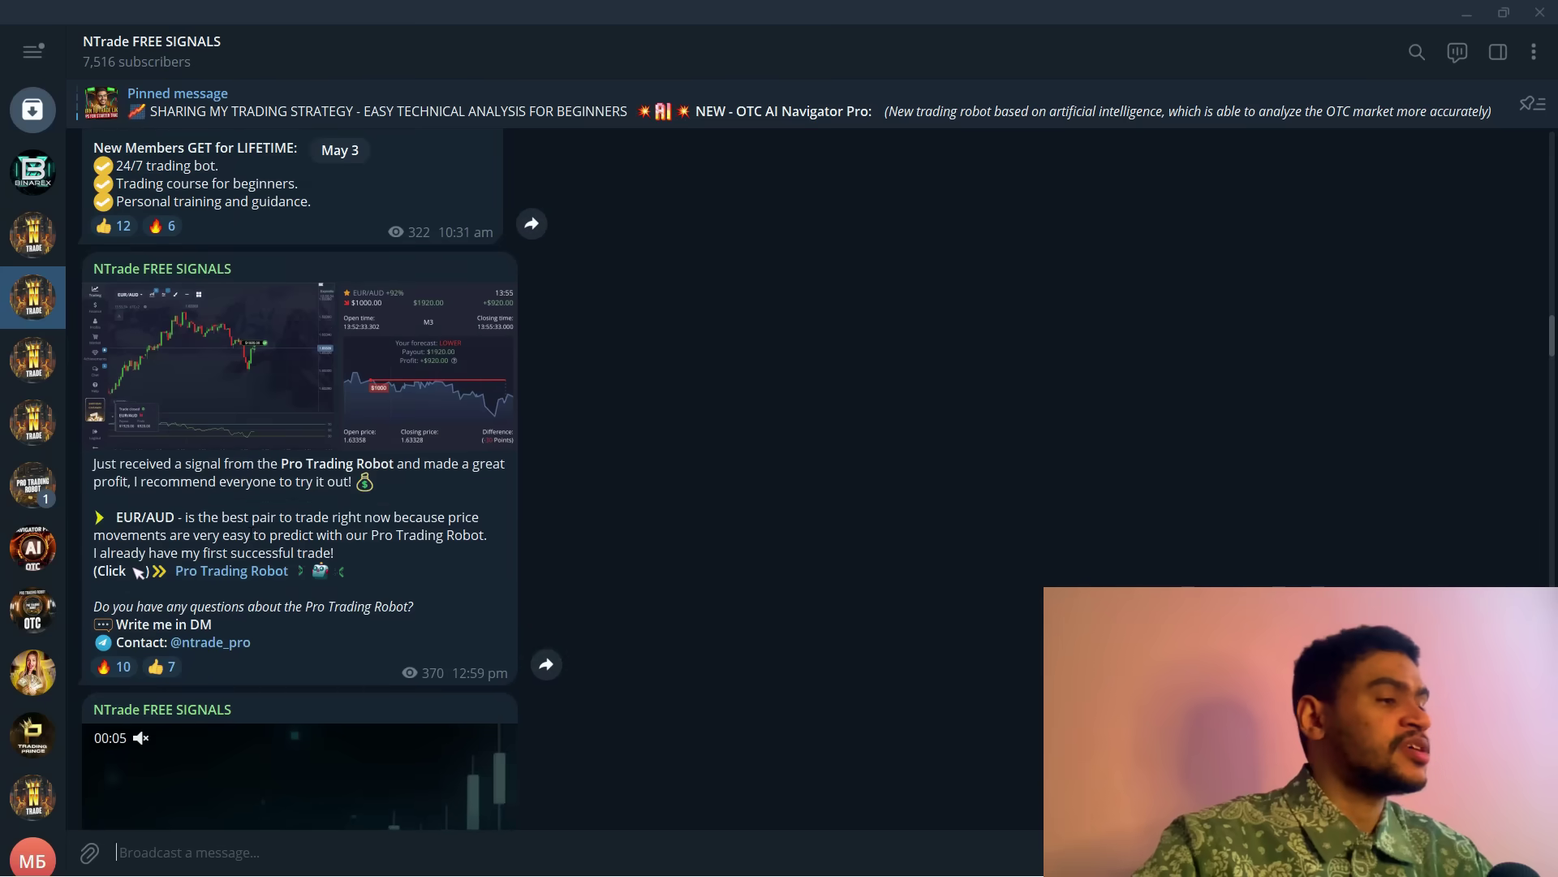
scroll(268, 529, up, 8)
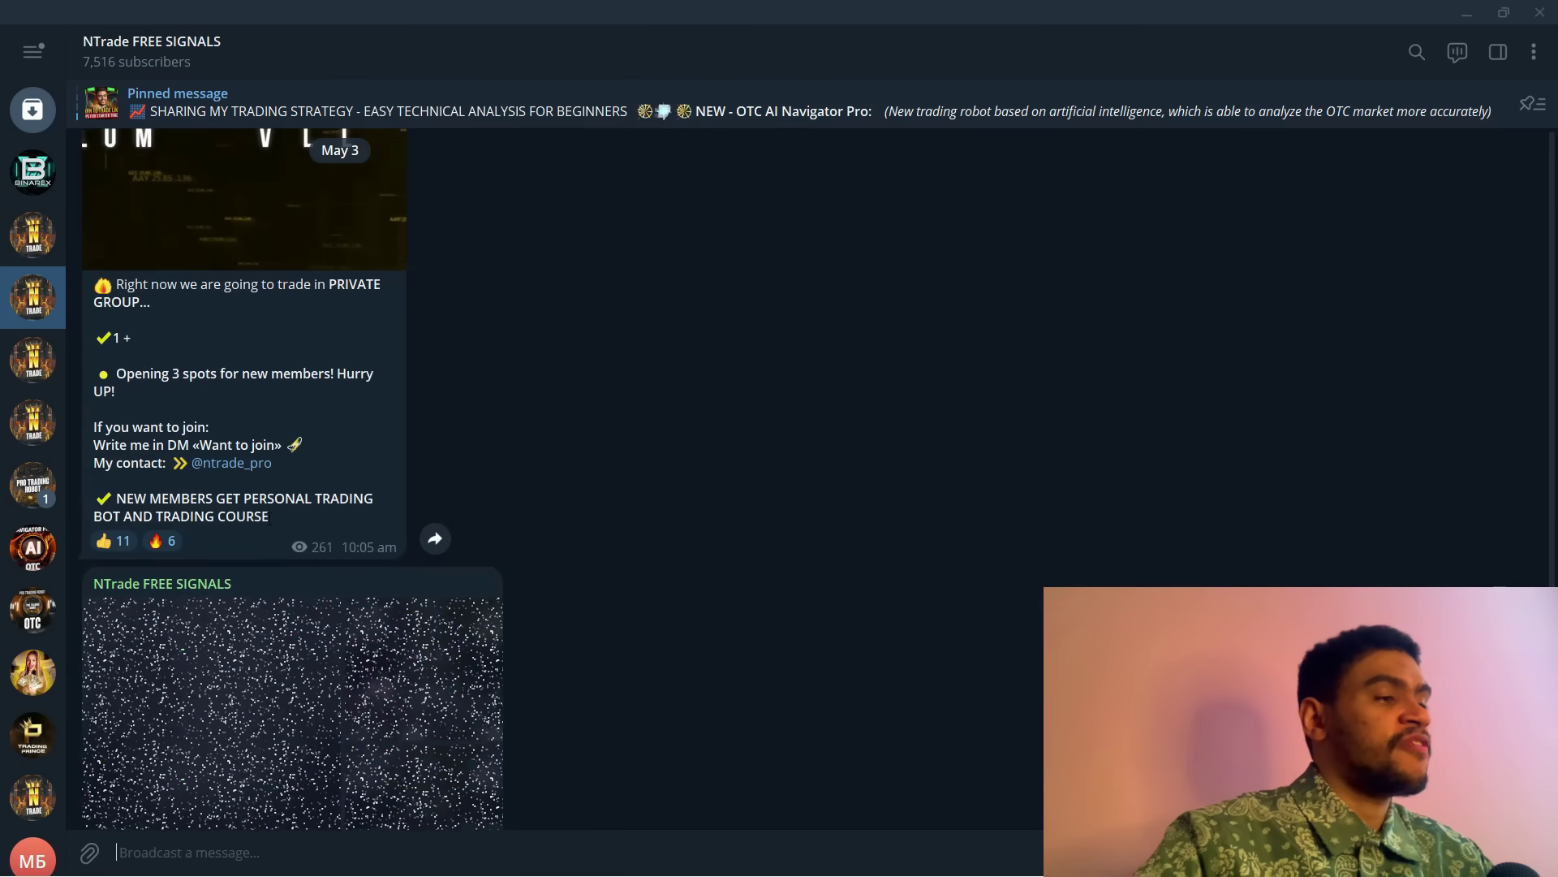
scroll(406, 467, up, 15)
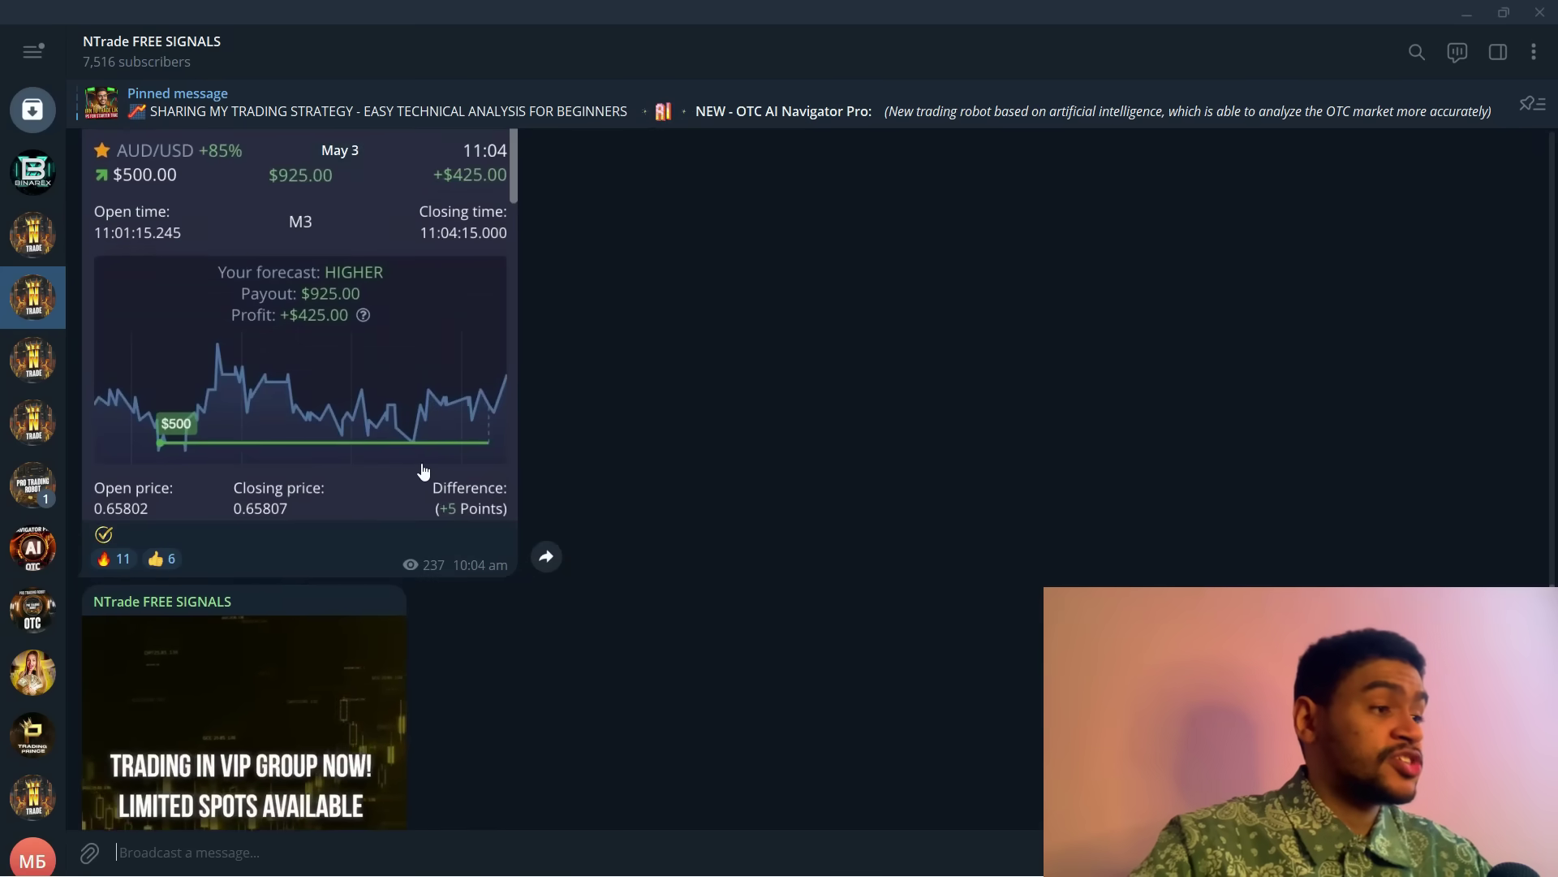
scroll(396, 469, up, 15)
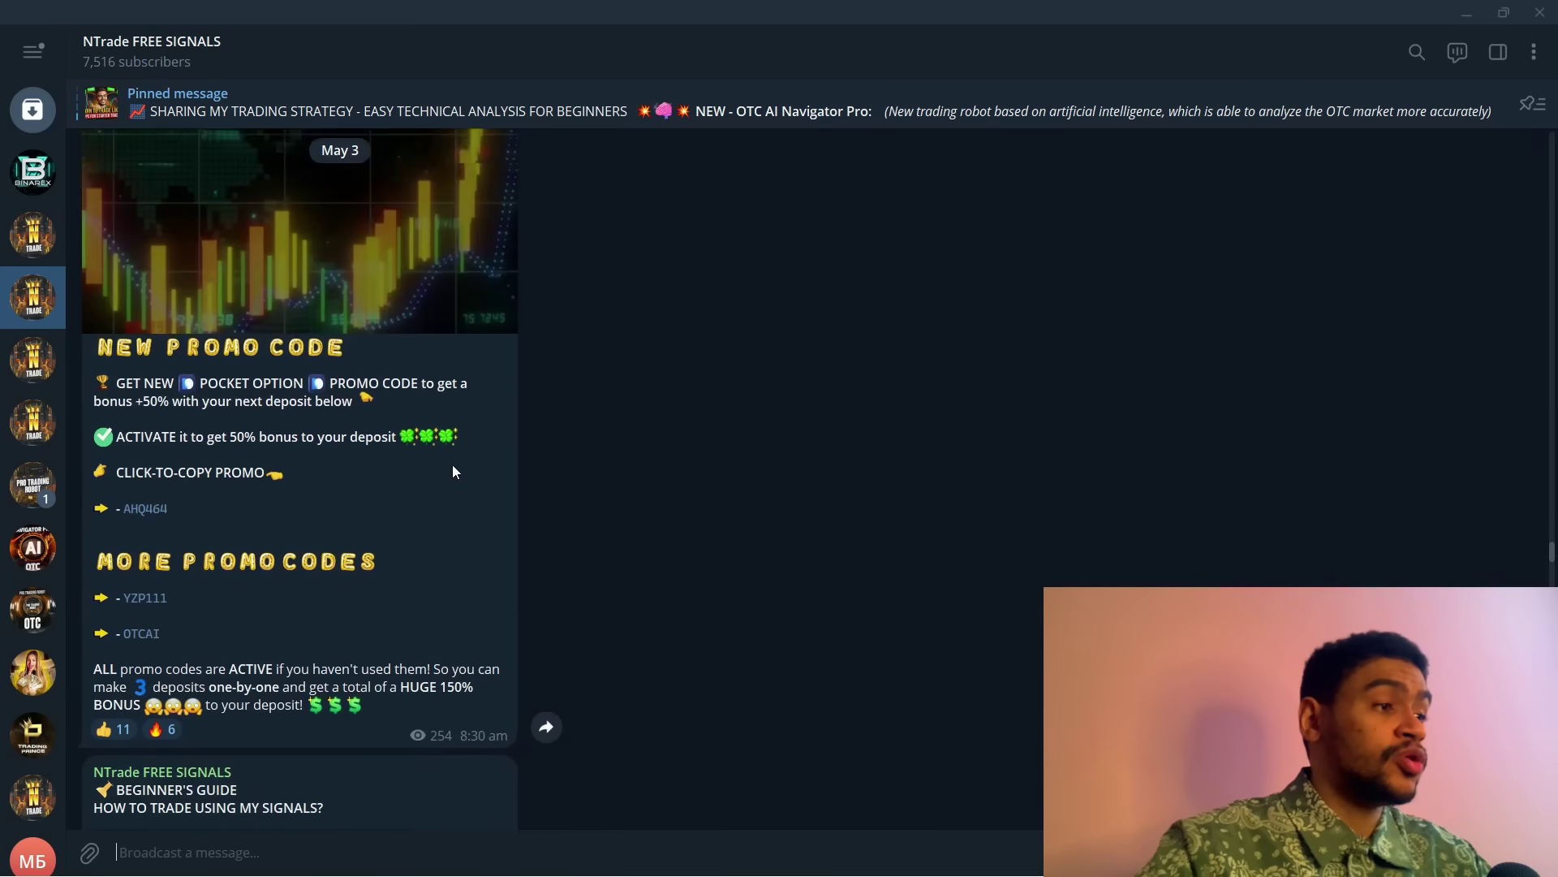
scroll(381, 497, up, 12)
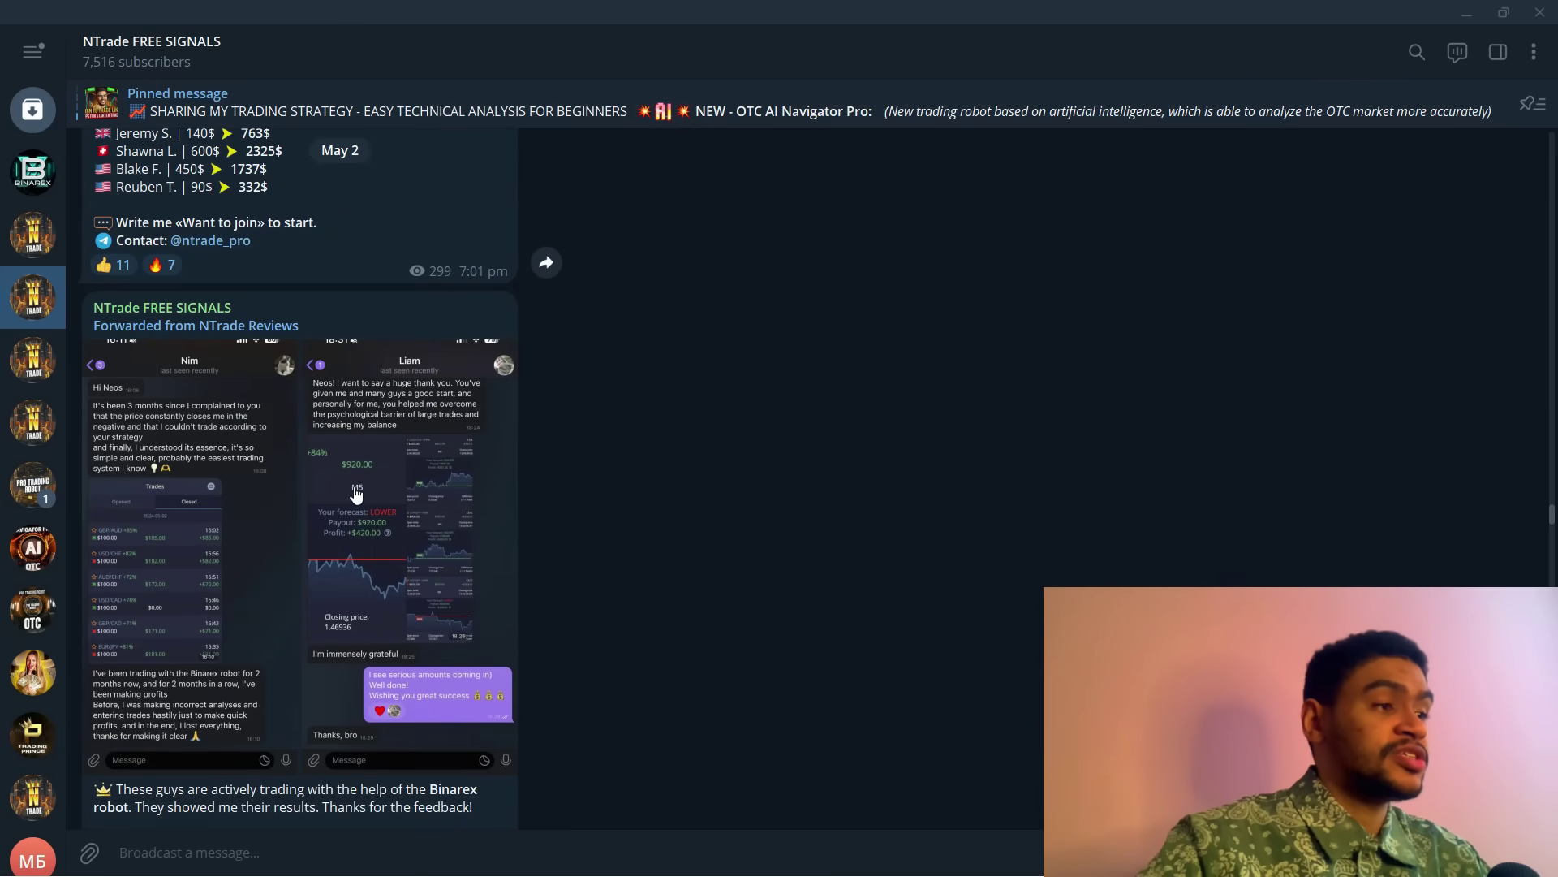
scroll(361, 487, up, 3)
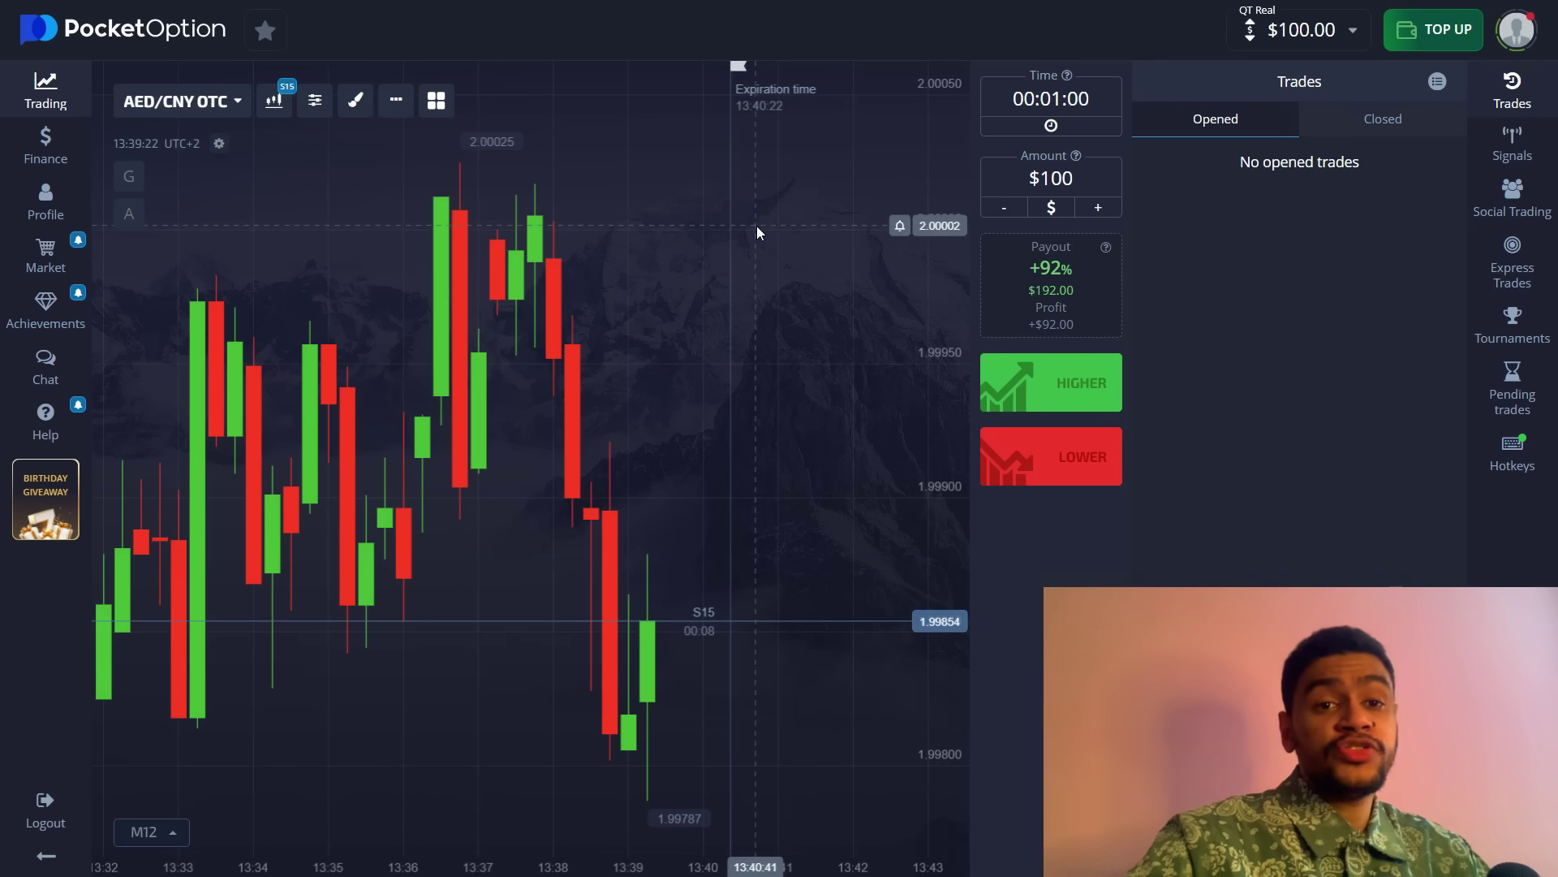
Back on the AED/CNY OTC chart, bring up the chart indicators list.
click(314, 101)
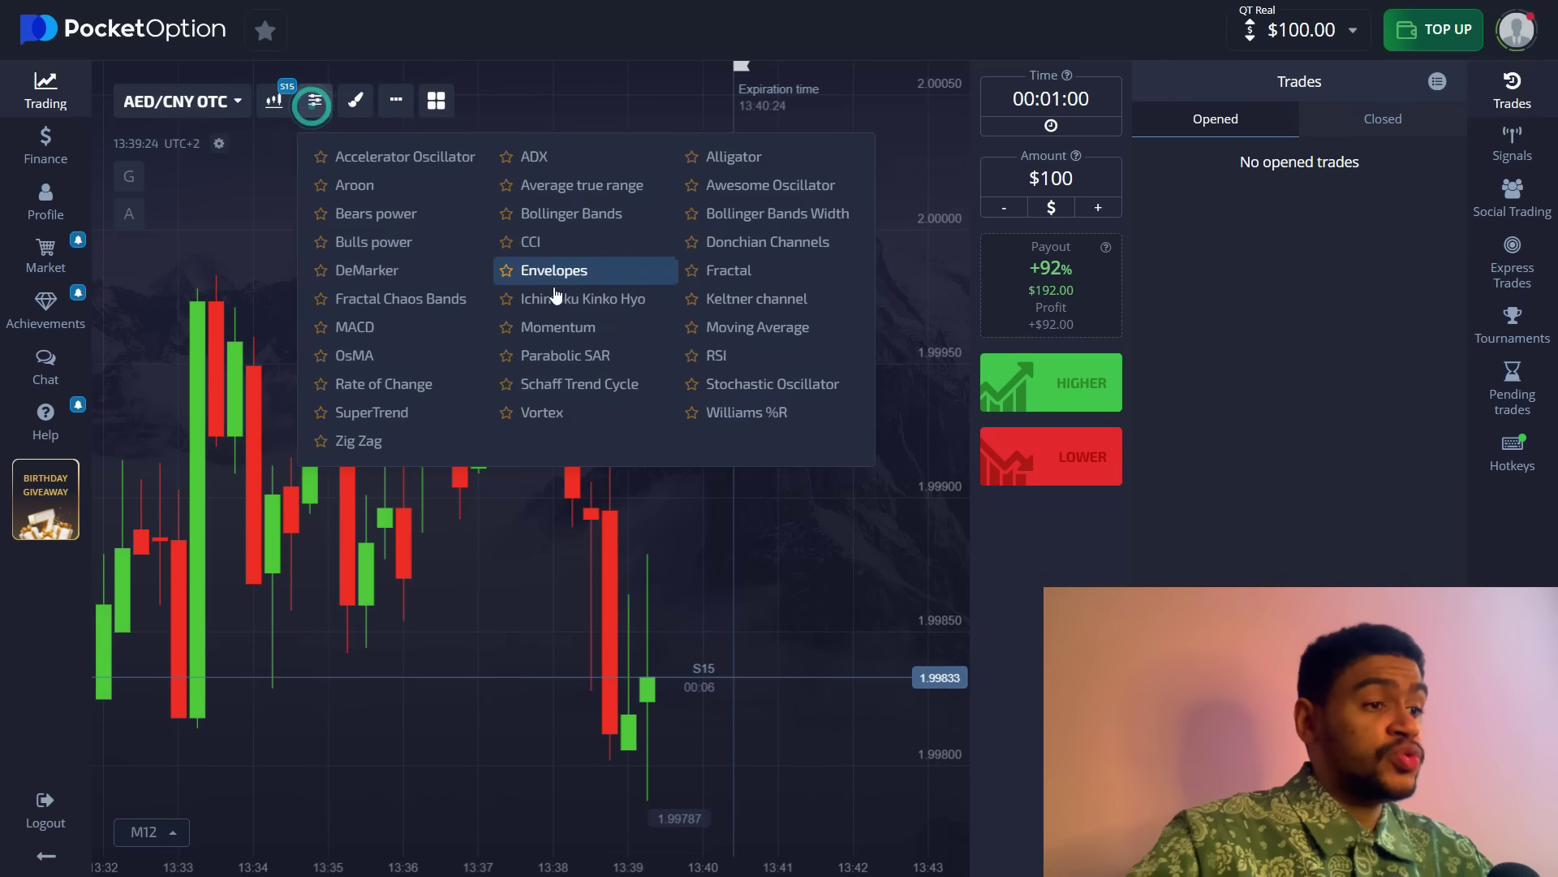
Add two Moving Average indicators to the AED/CNY OTC chart.
click(763, 333)
click(755, 374)
click(748, 612)
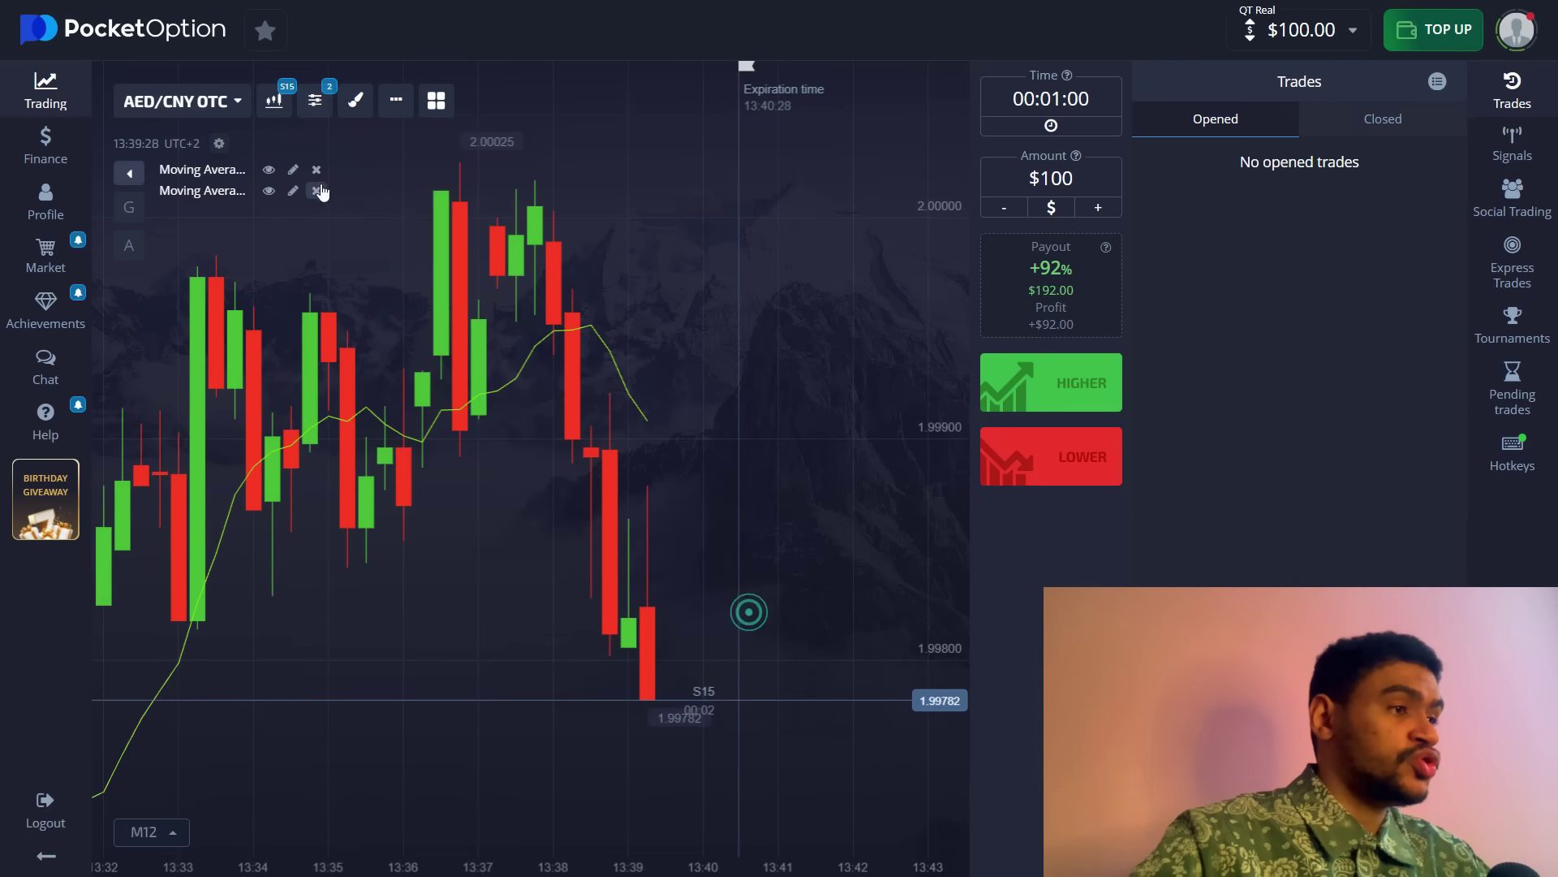
Set the first moving average to period 3 with a 3px line and save.
click(293, 169)
double_click(799, 396)
text(3)
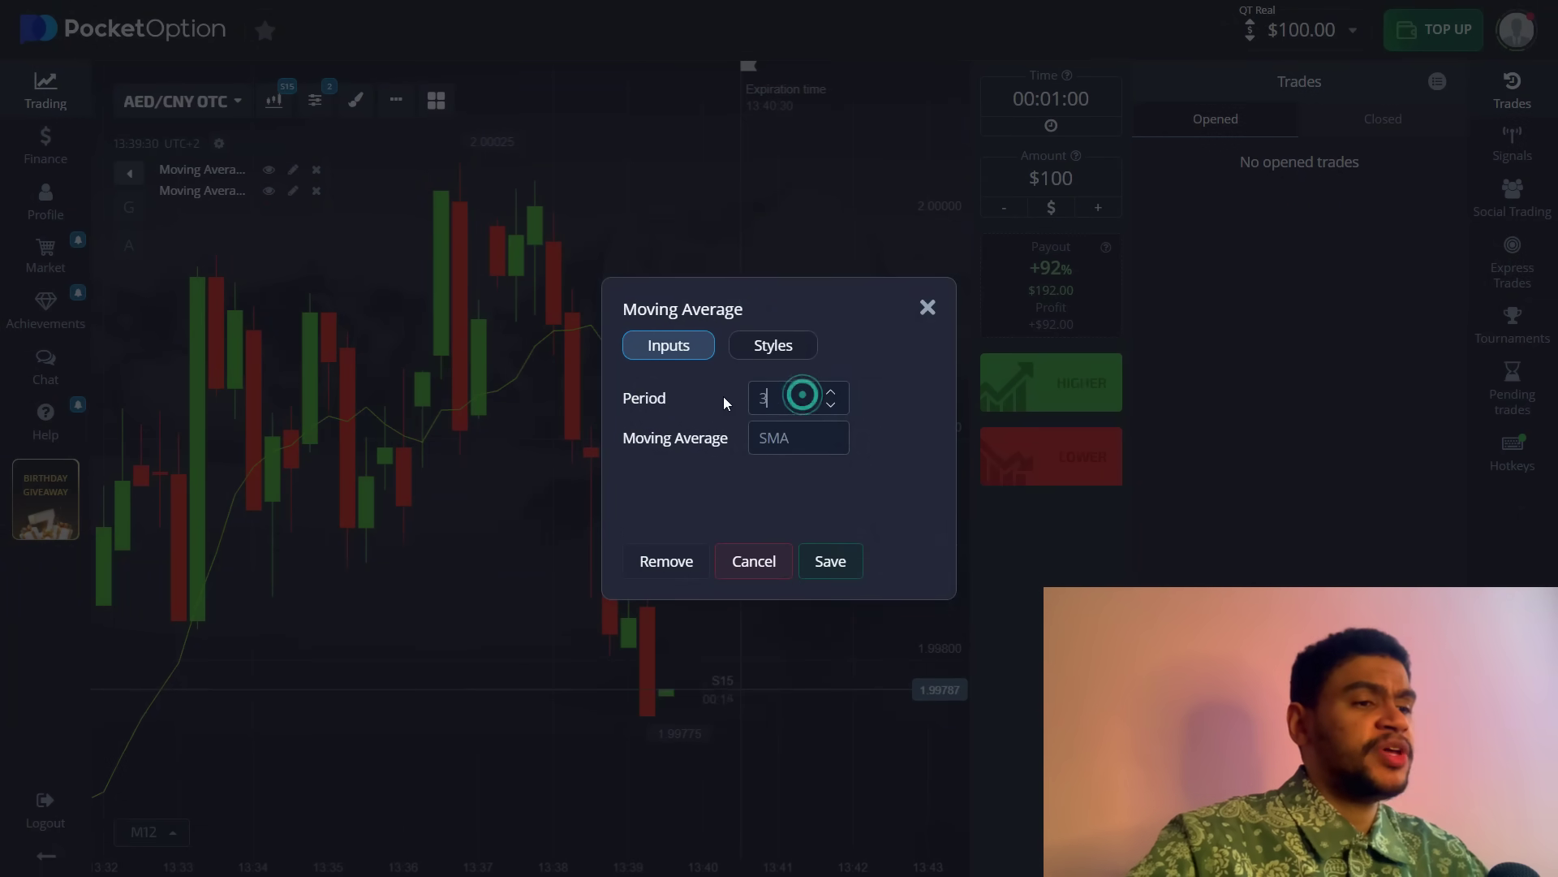
click(779, 355)
click(798, 398)
click(841, 547)
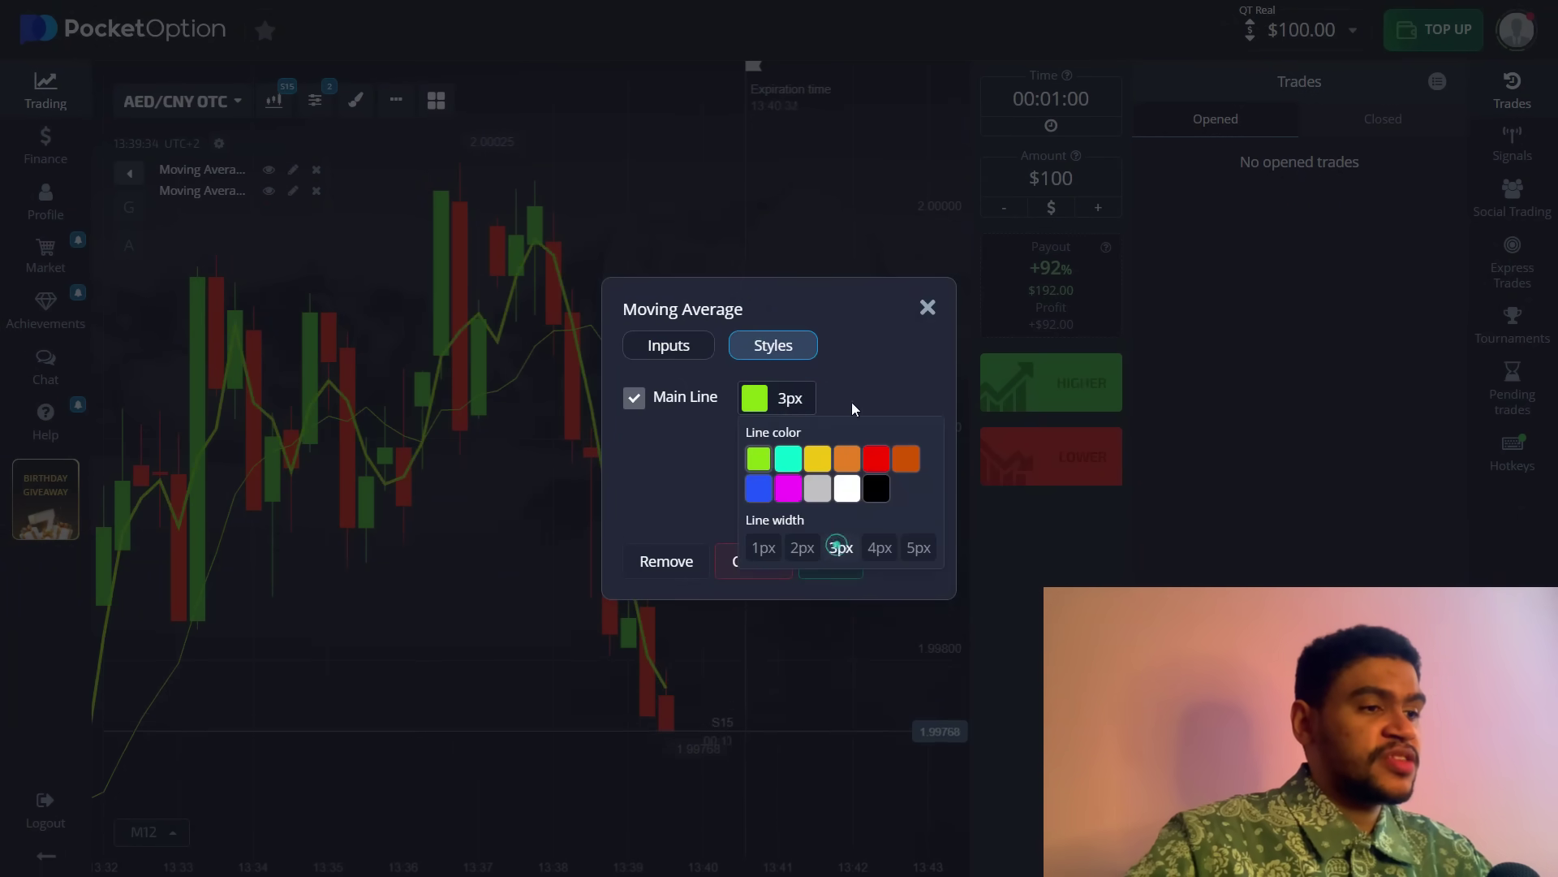
click(860, 377)
click(831, 562)
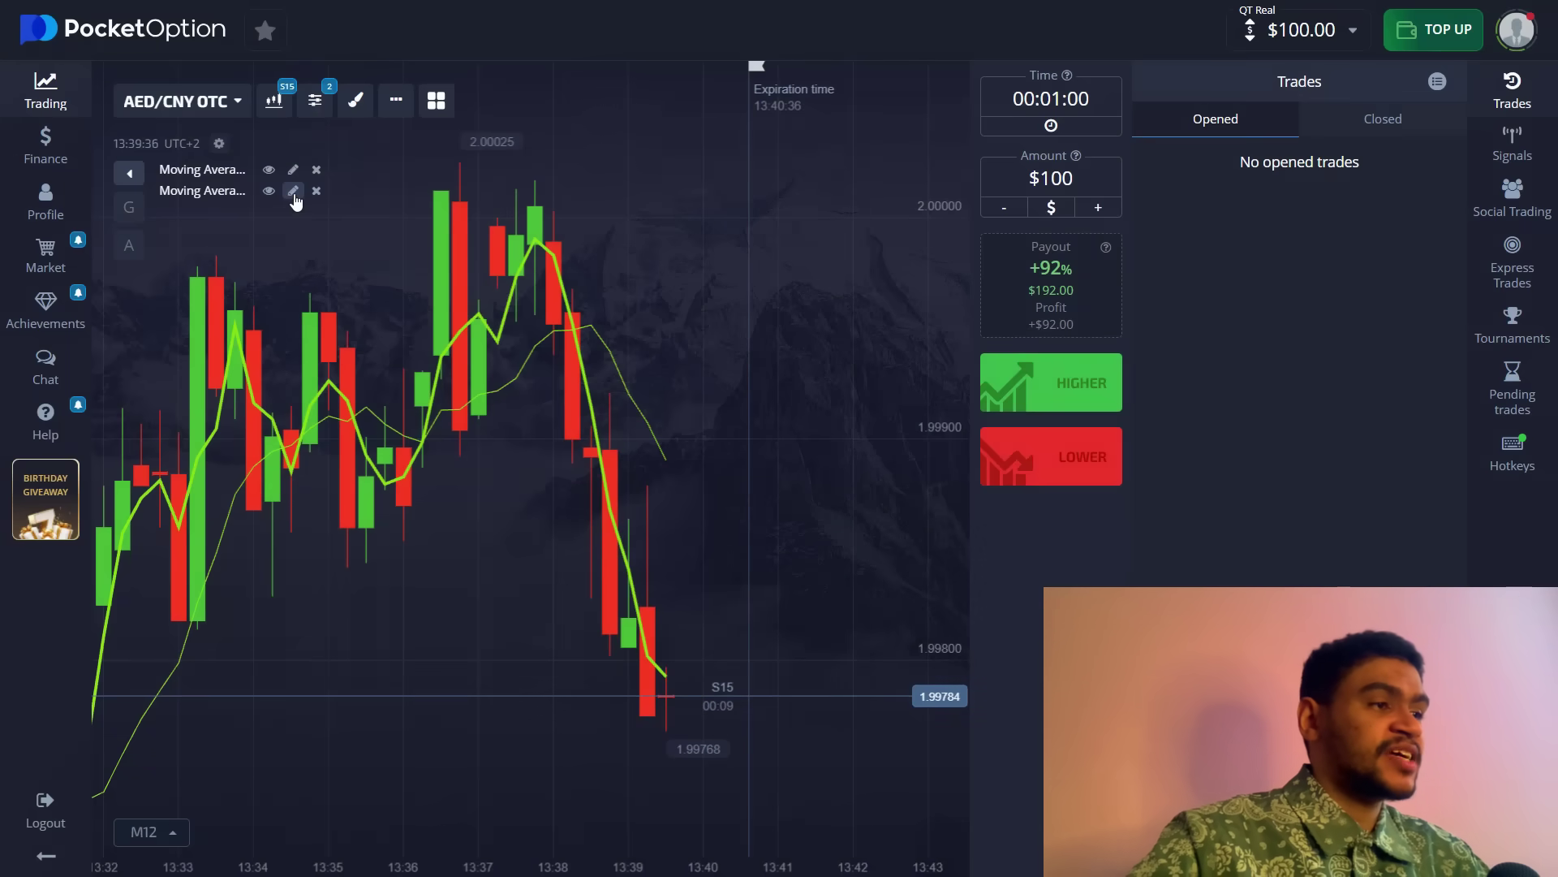
Give the second moving average a red line colour and save.
click(294, 191)
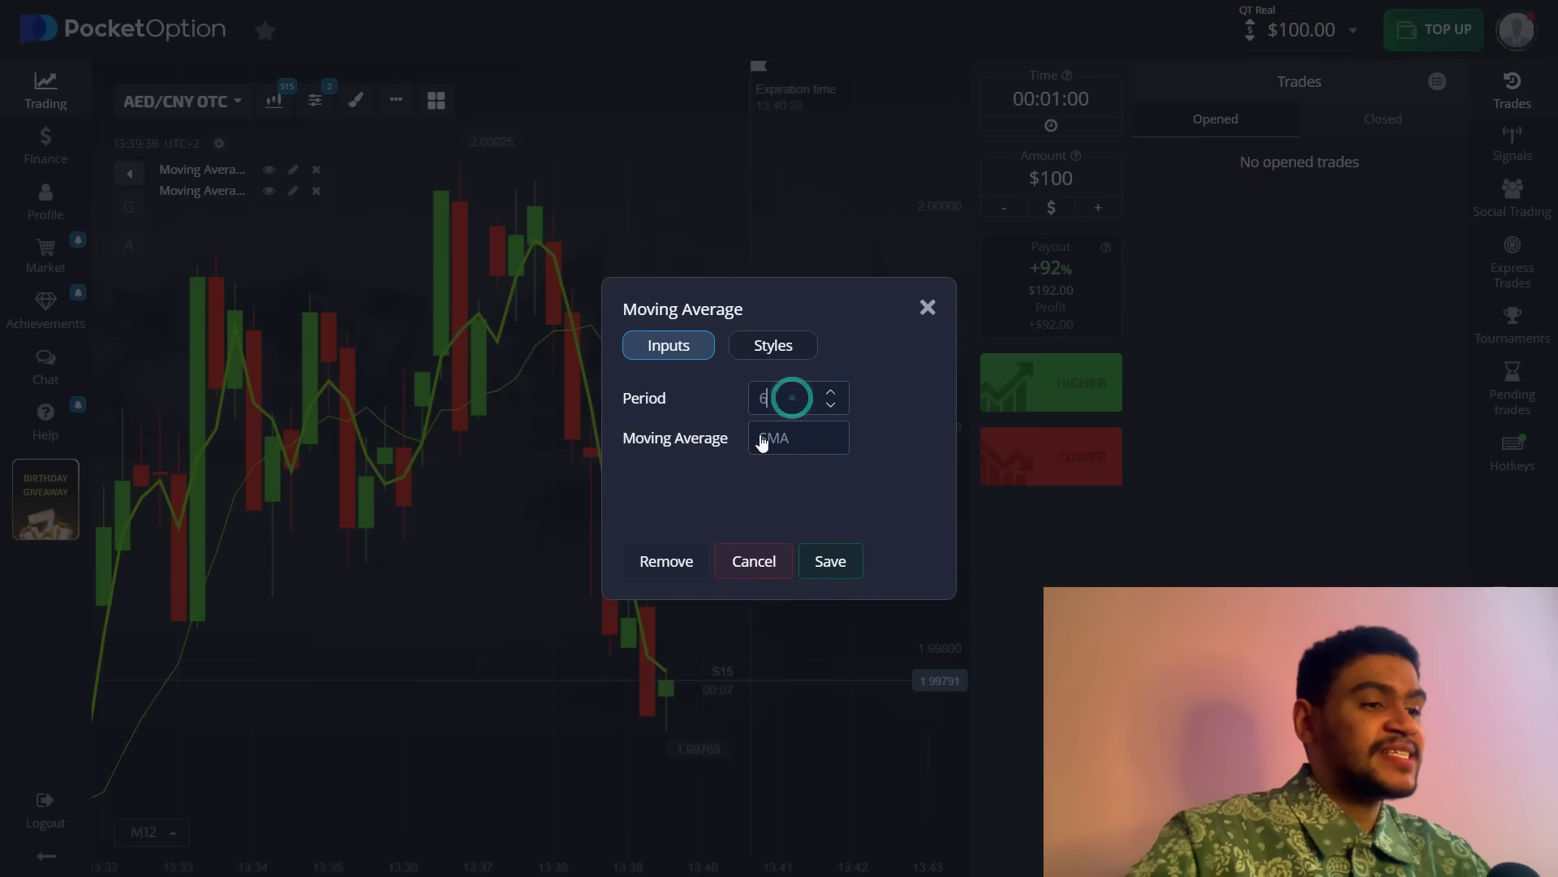
click(777, 344)
click(787, 400)
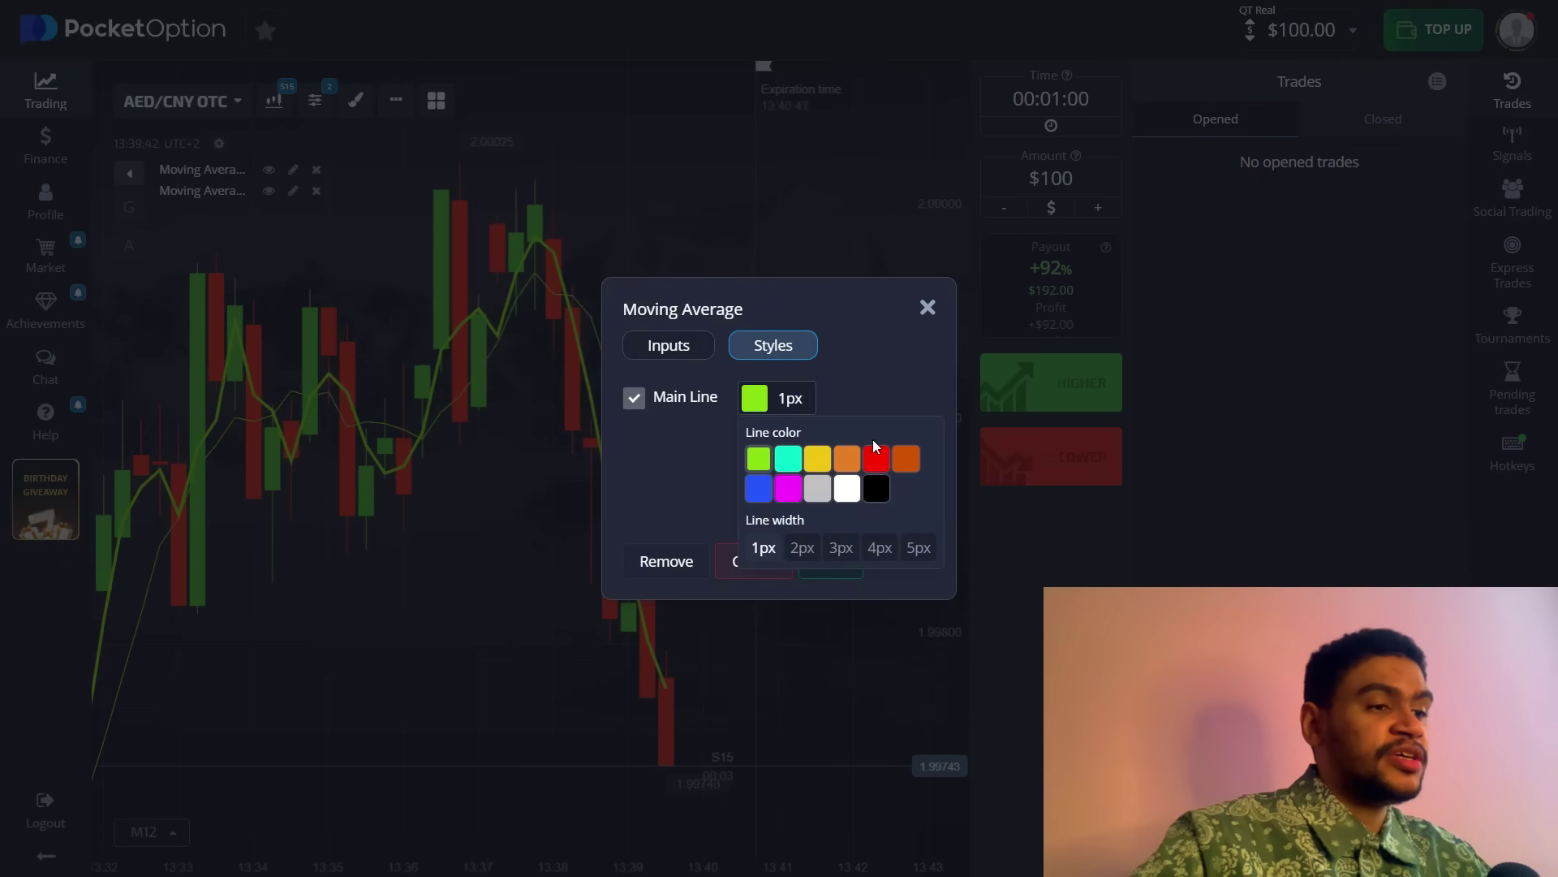
click(867, 394)
click(833, 562)
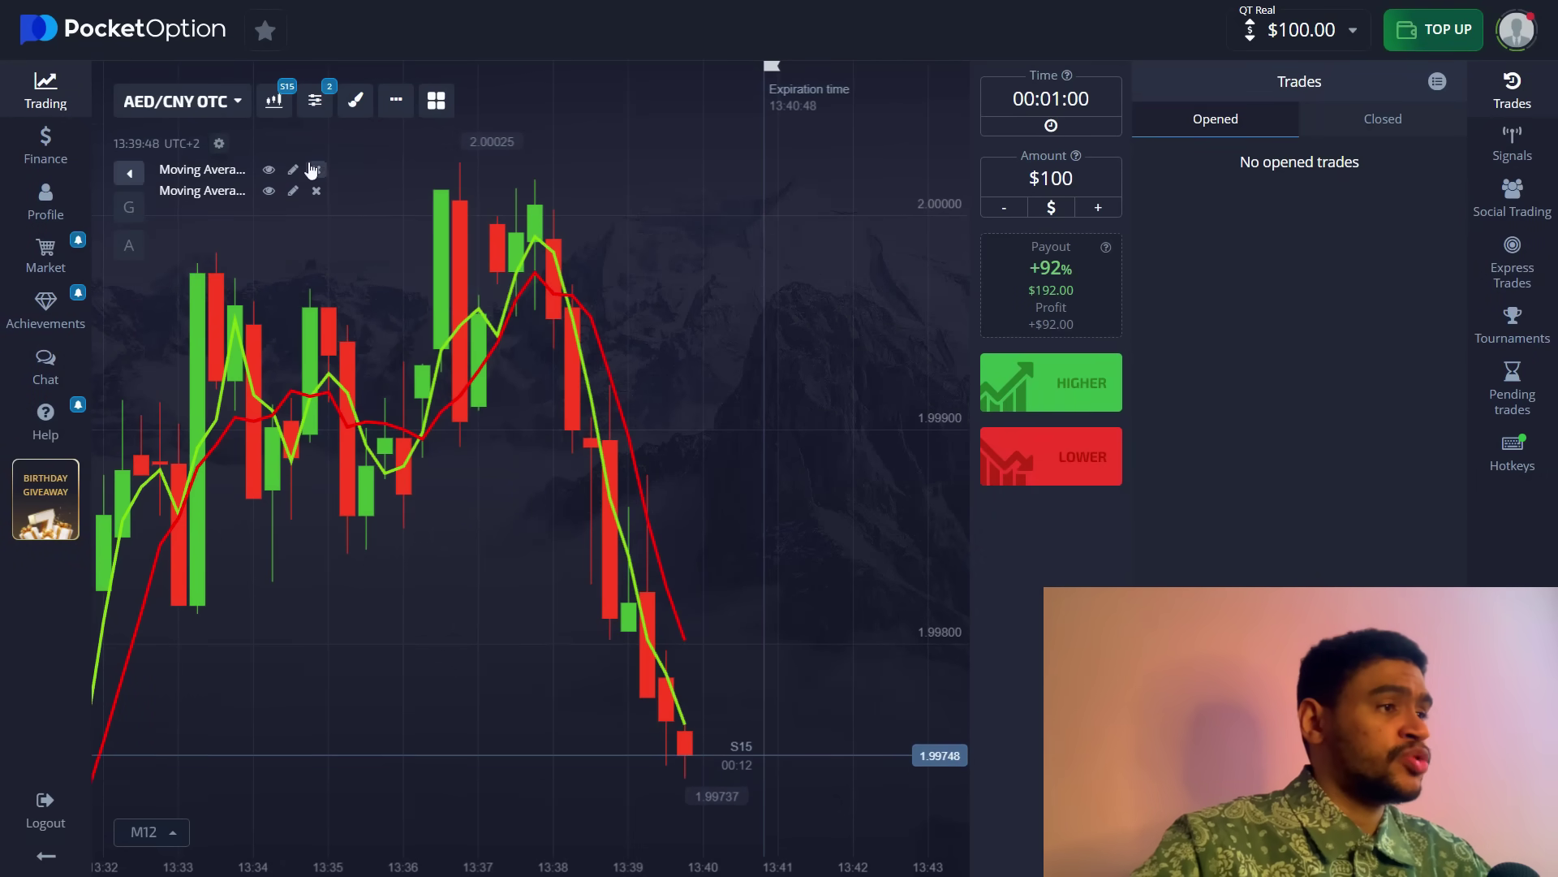
Check the chart type and timeframe options, then close them unchanged.
click(274, 101)
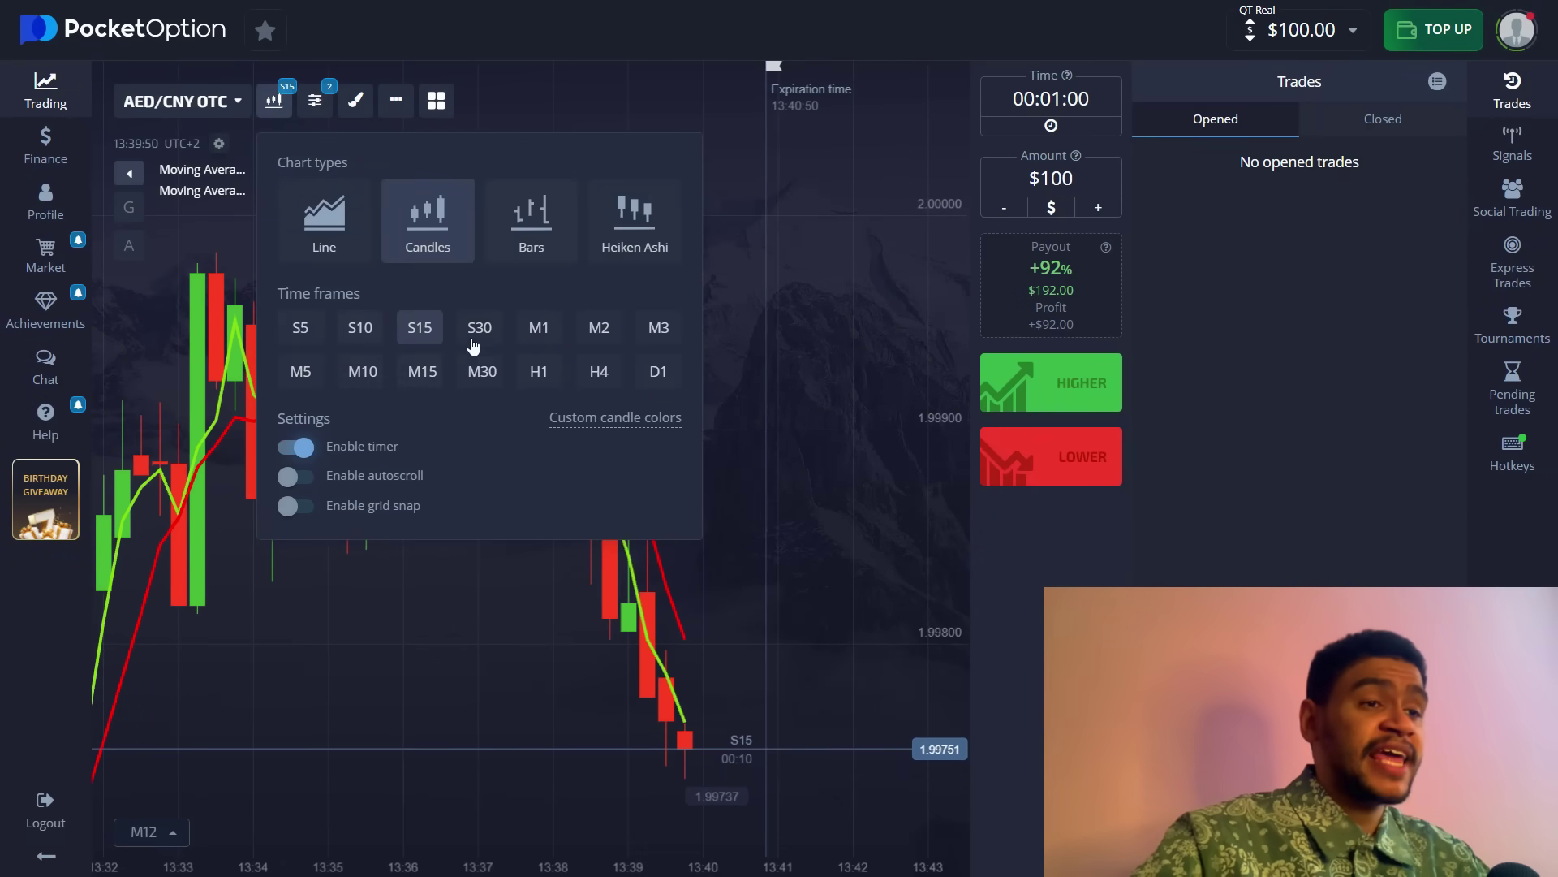
click(840, 338)
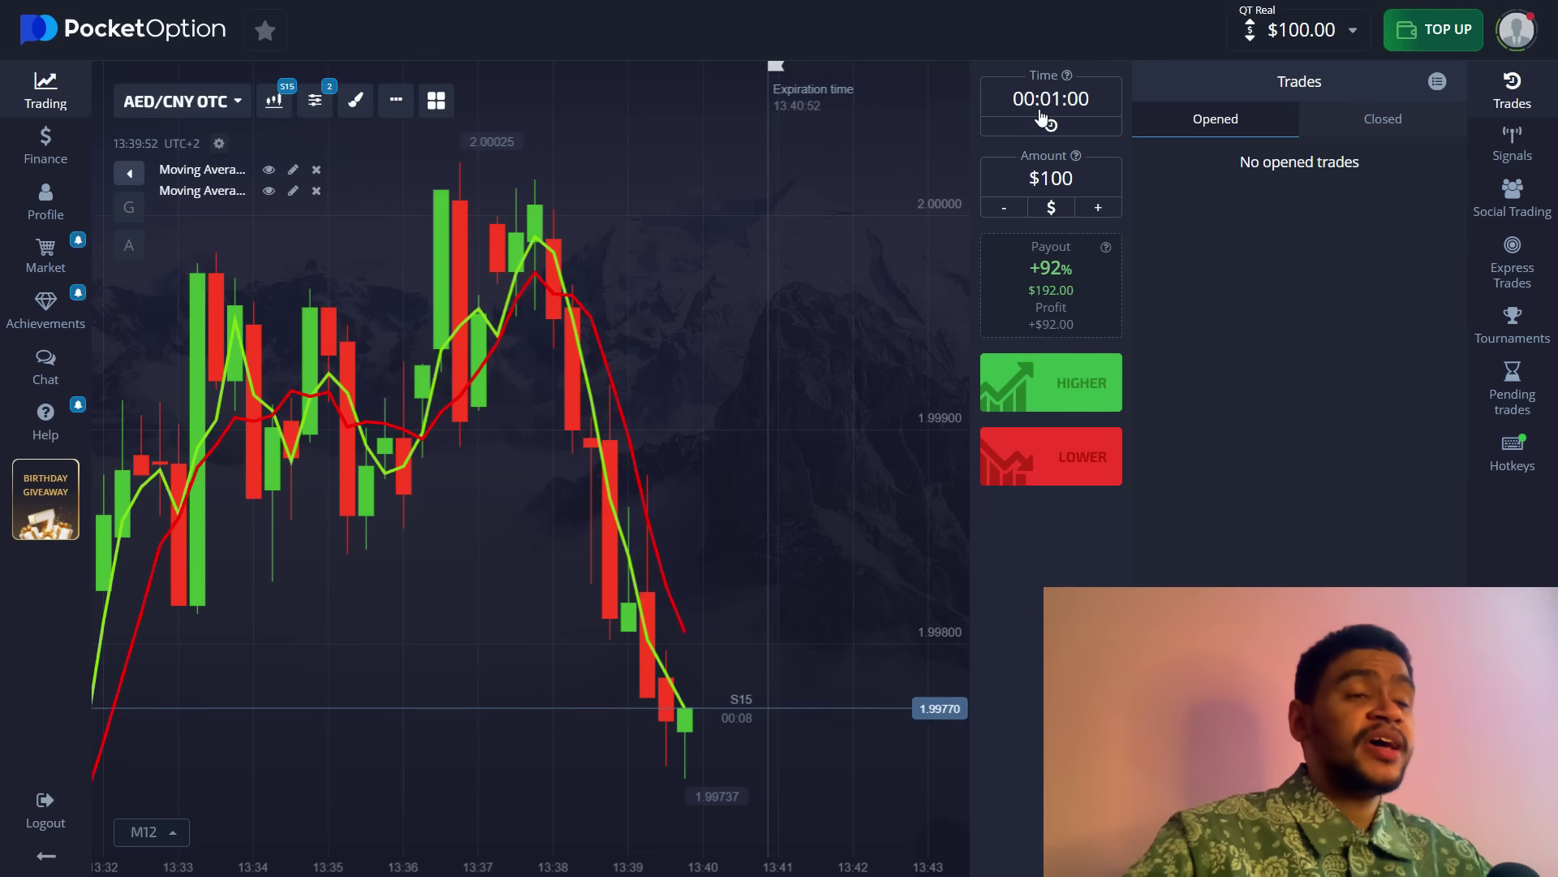
scroll(750, 334, down, 2)
scroll(766, 333, up, 2)
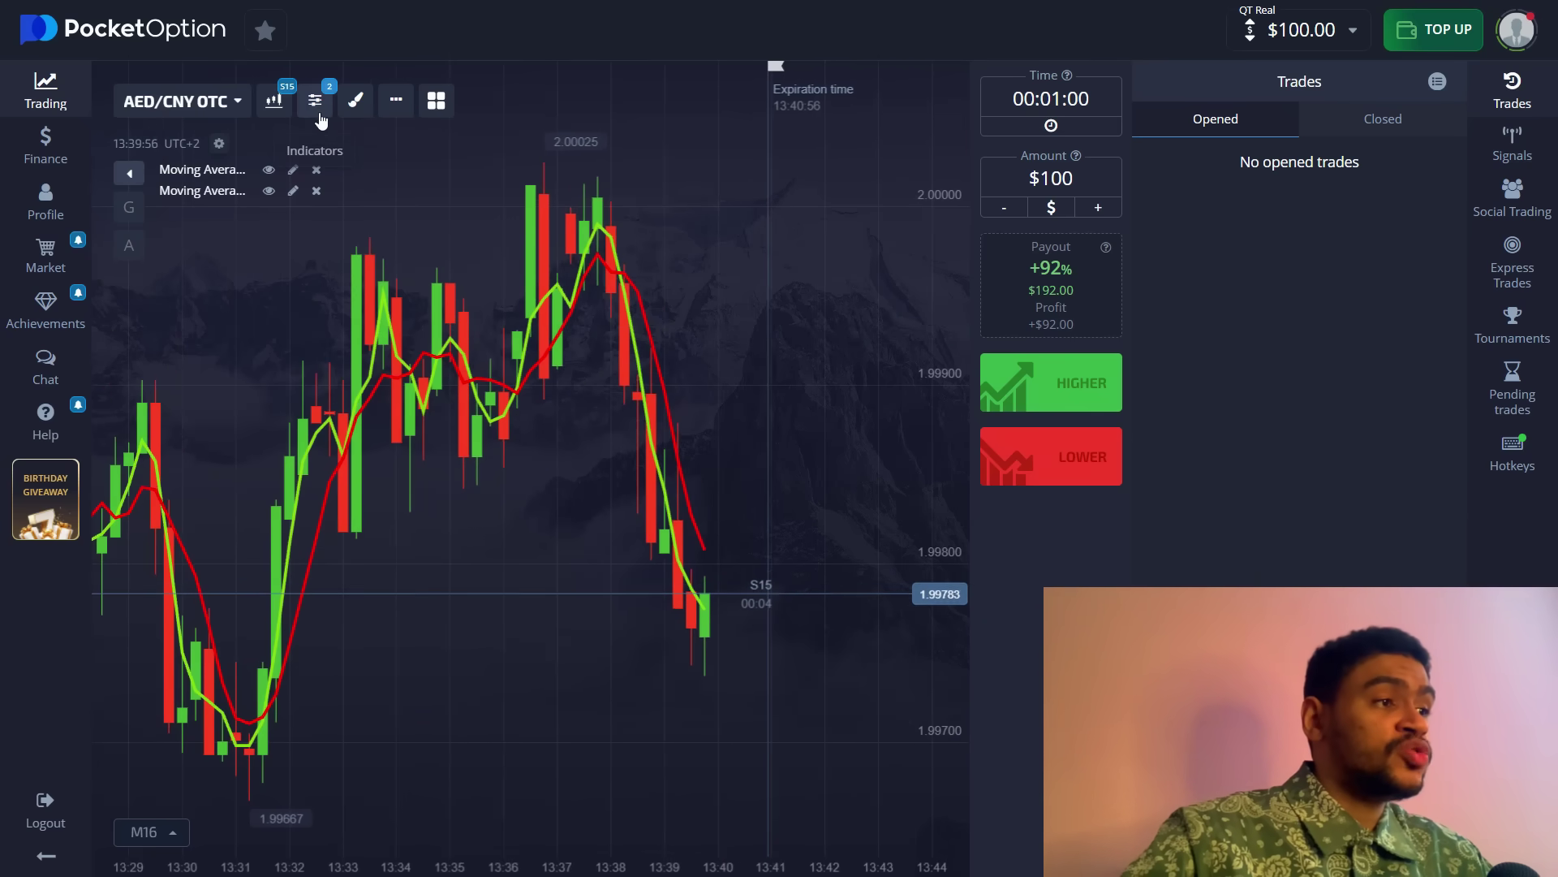
Add the RSI 14 indicator as a pane beneath the chart.
click(315, 100)
click(726, 408)
click(673, 672)
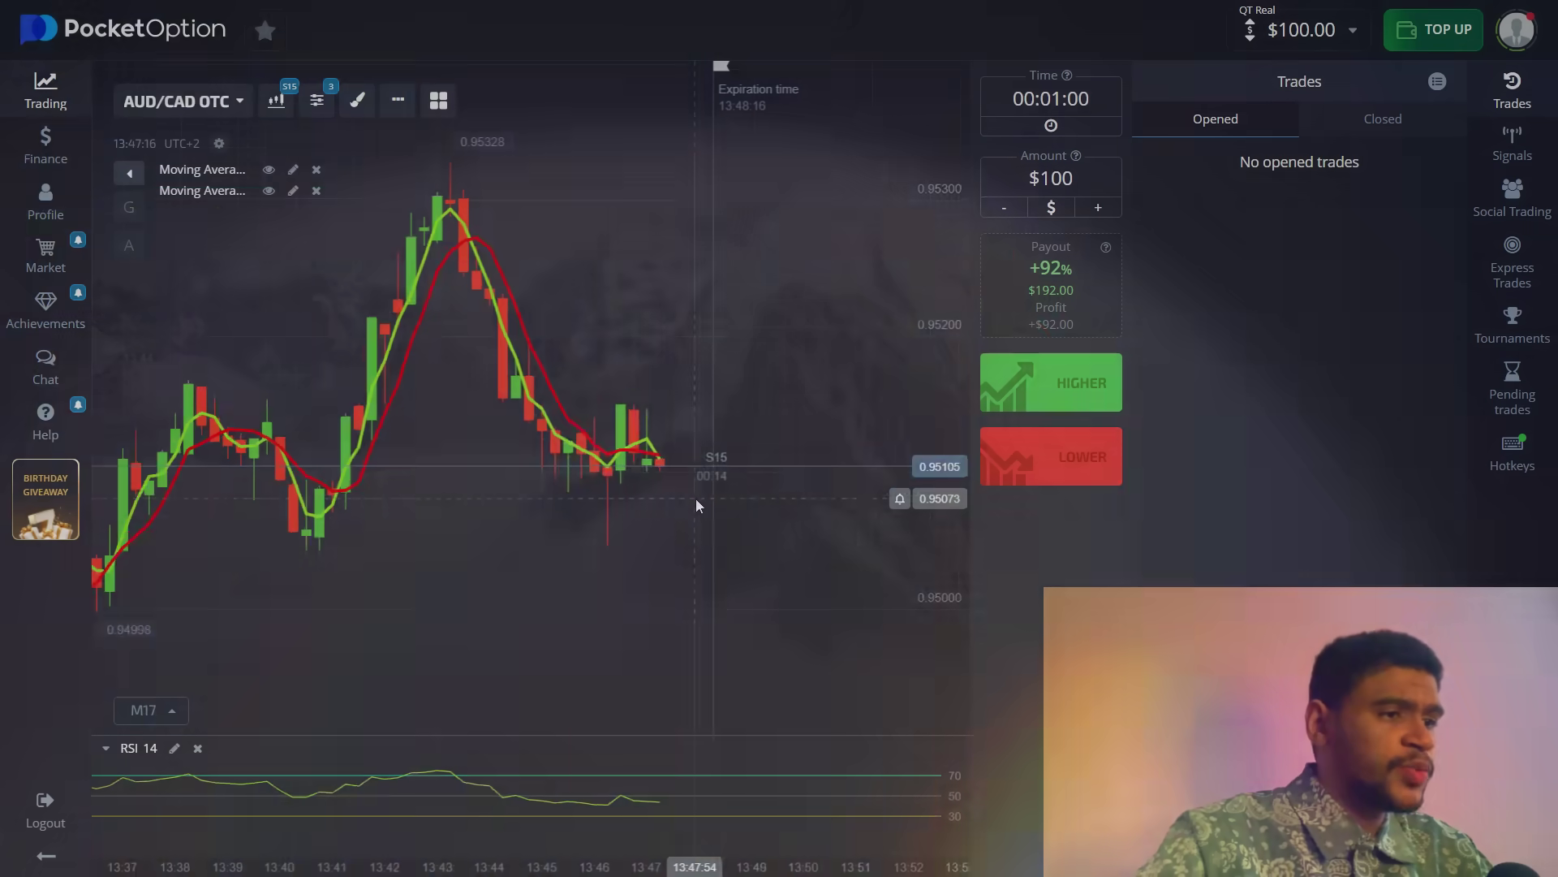
scroll(727, 497, up, 5)
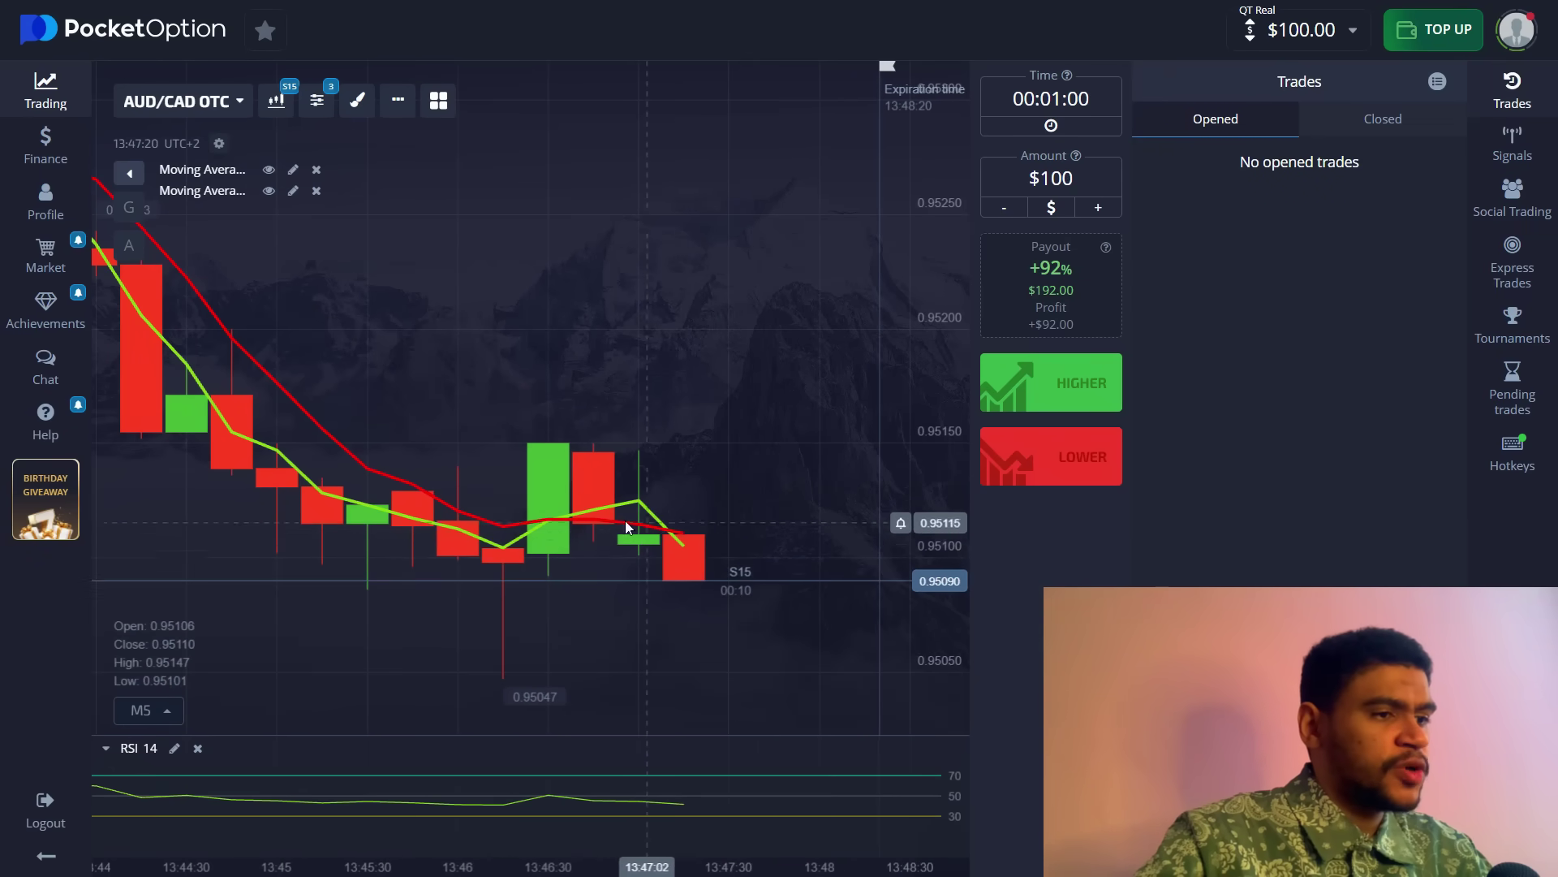
scroll(659, 538, down, 8)
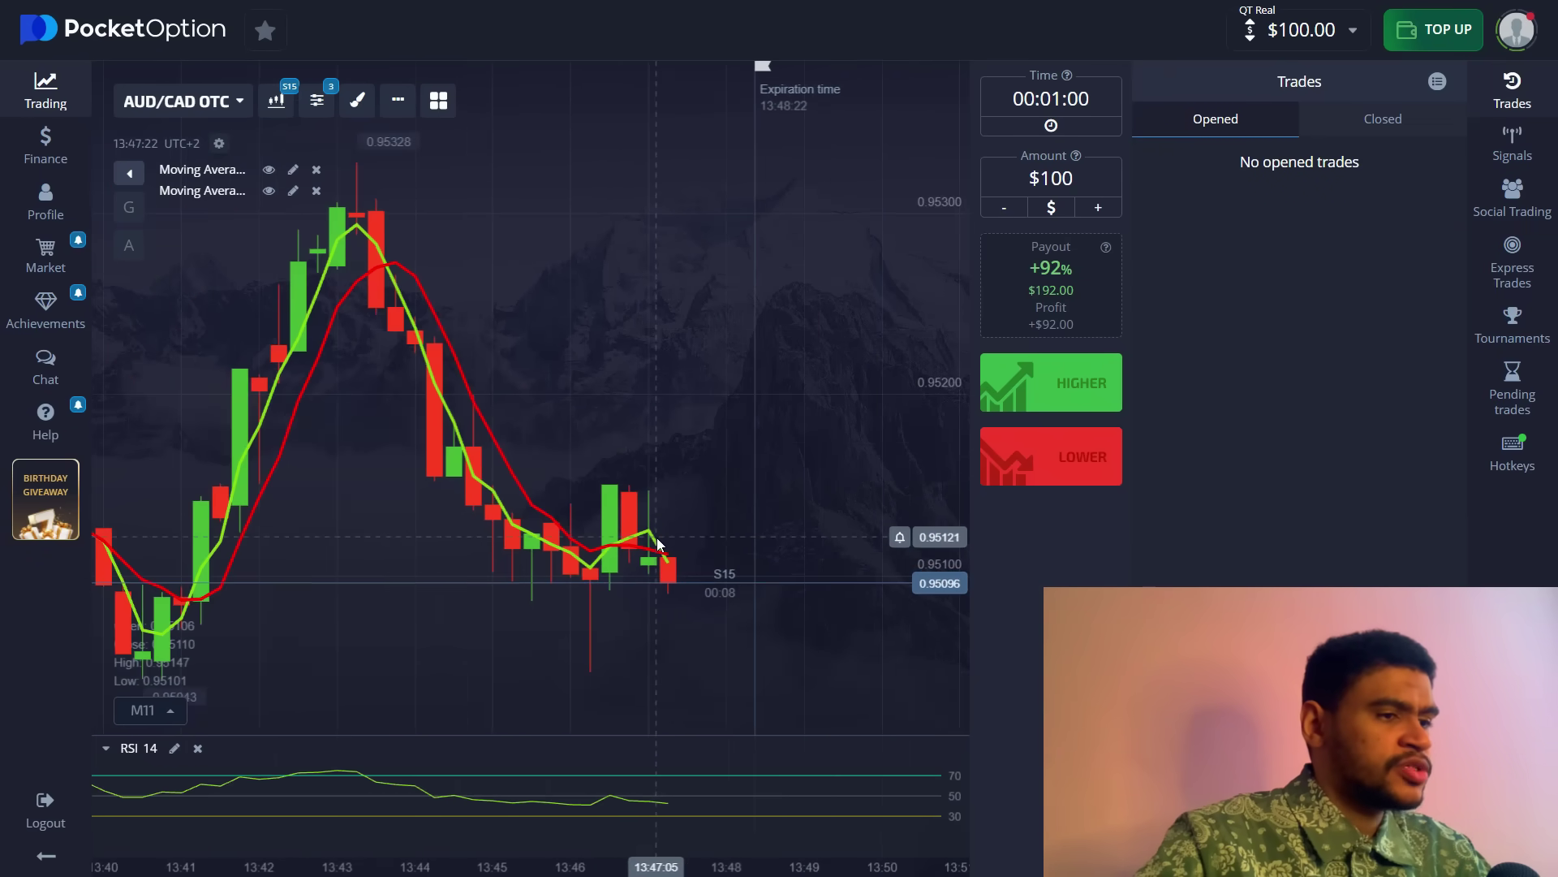
scroll(454, 487, up, 2)
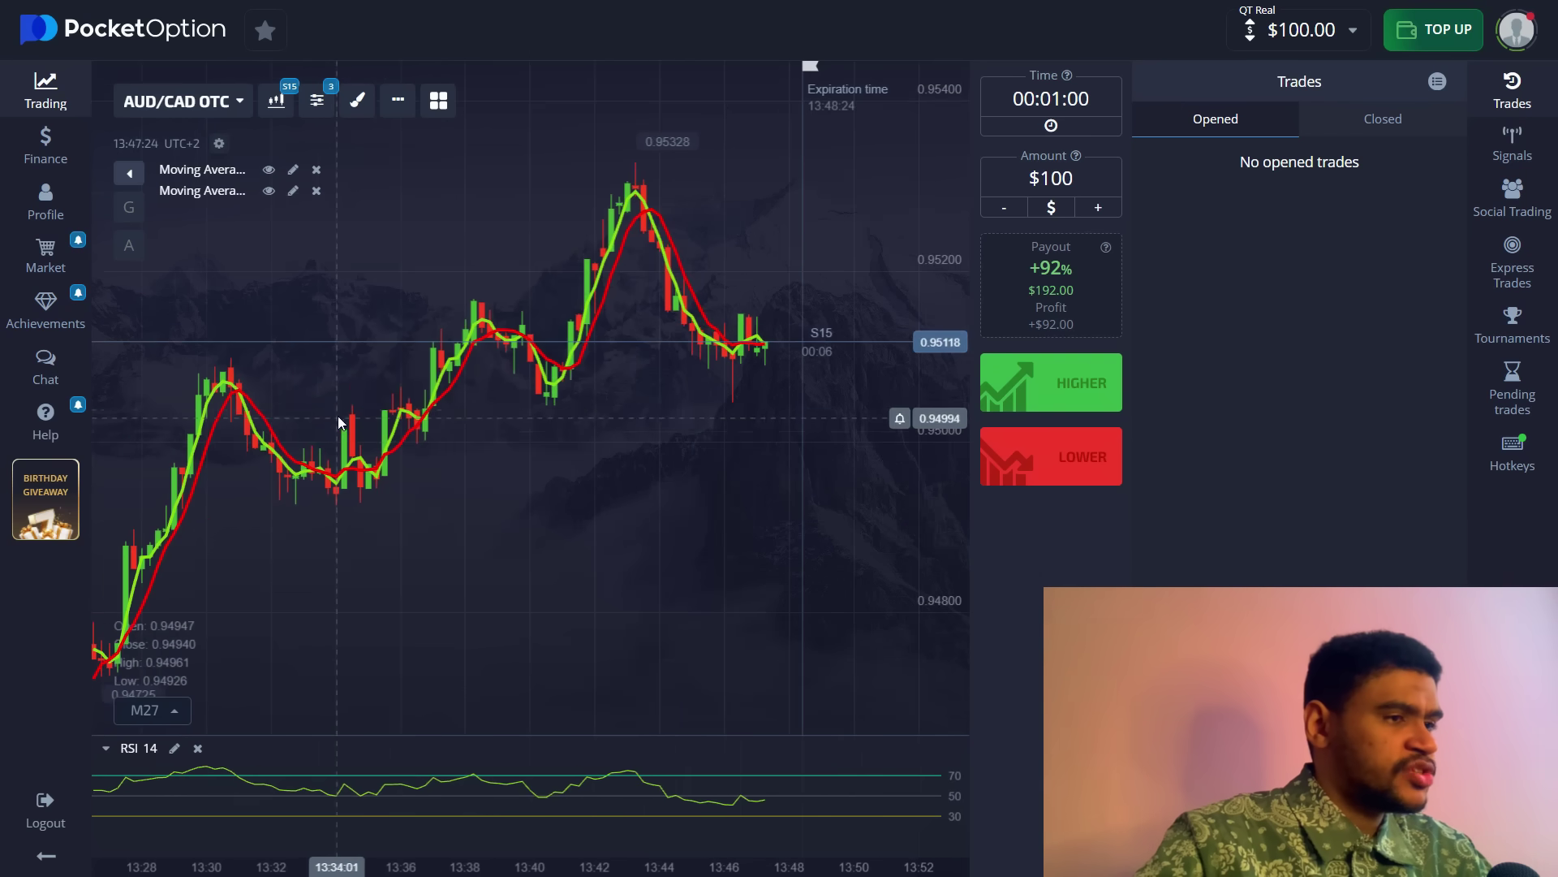
scroll(799, 401, up, 4)
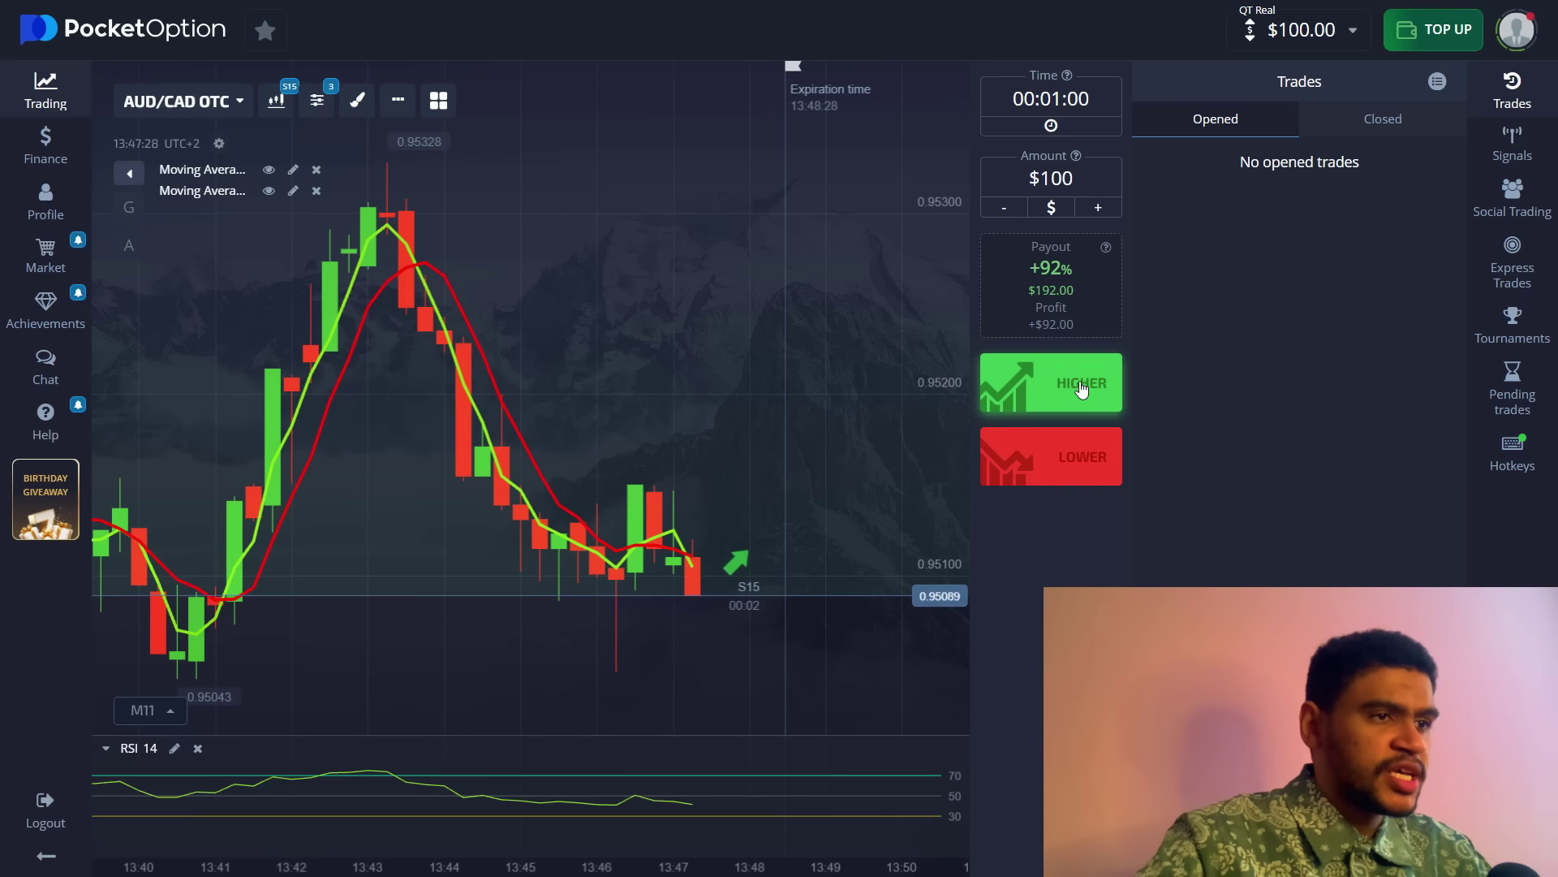
Place a $100 Higher trade on AUD/CAD OTC.
click(1082, 390)
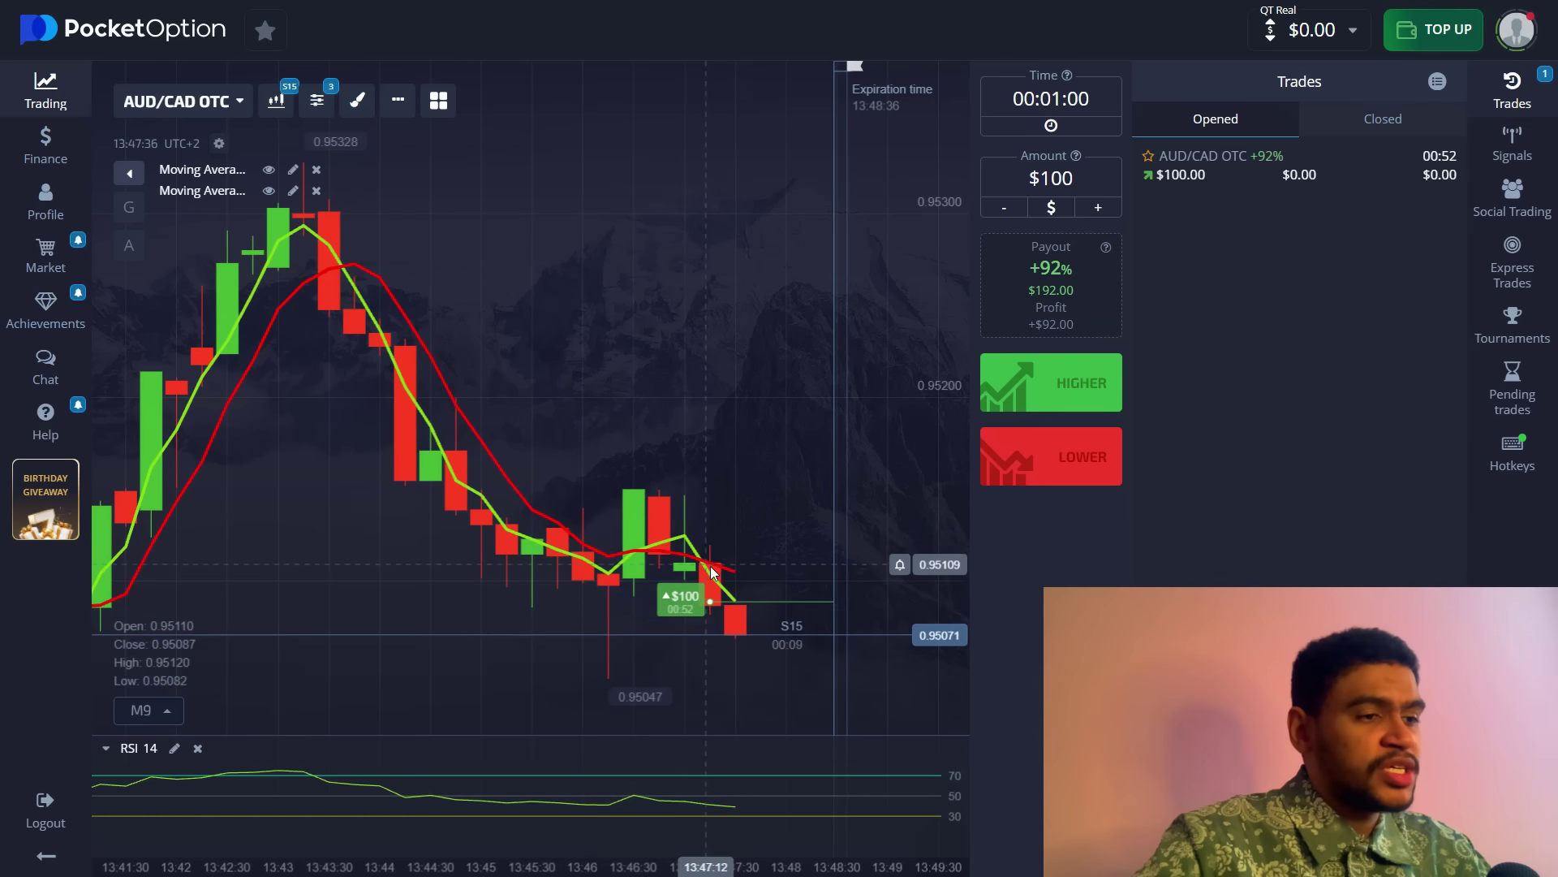
scroll(638, 656, up, 2)
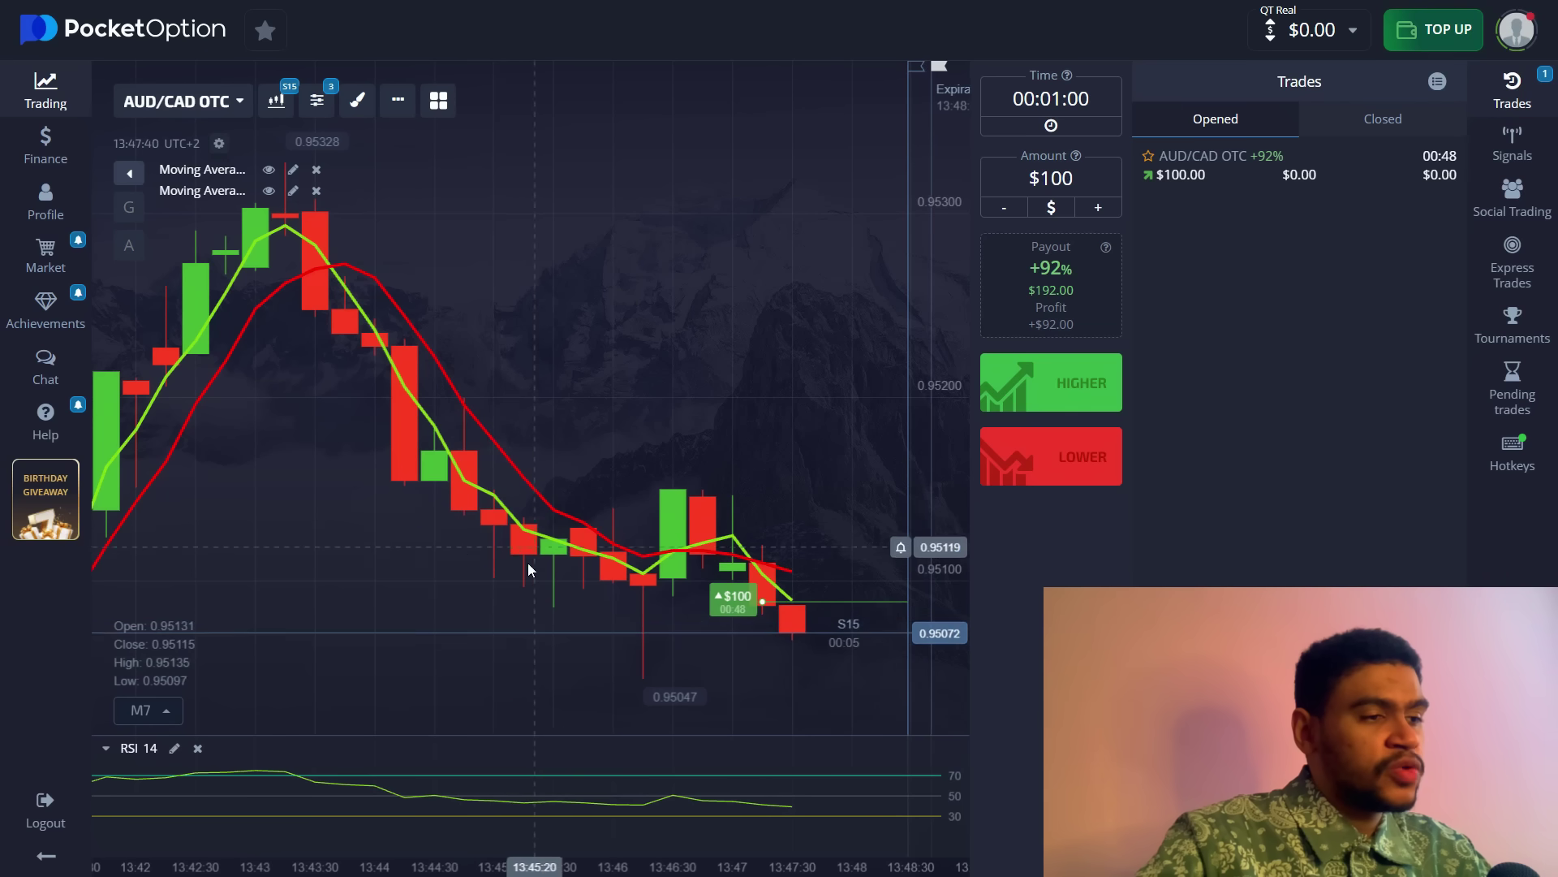
drag(783, 666, 651, 655)
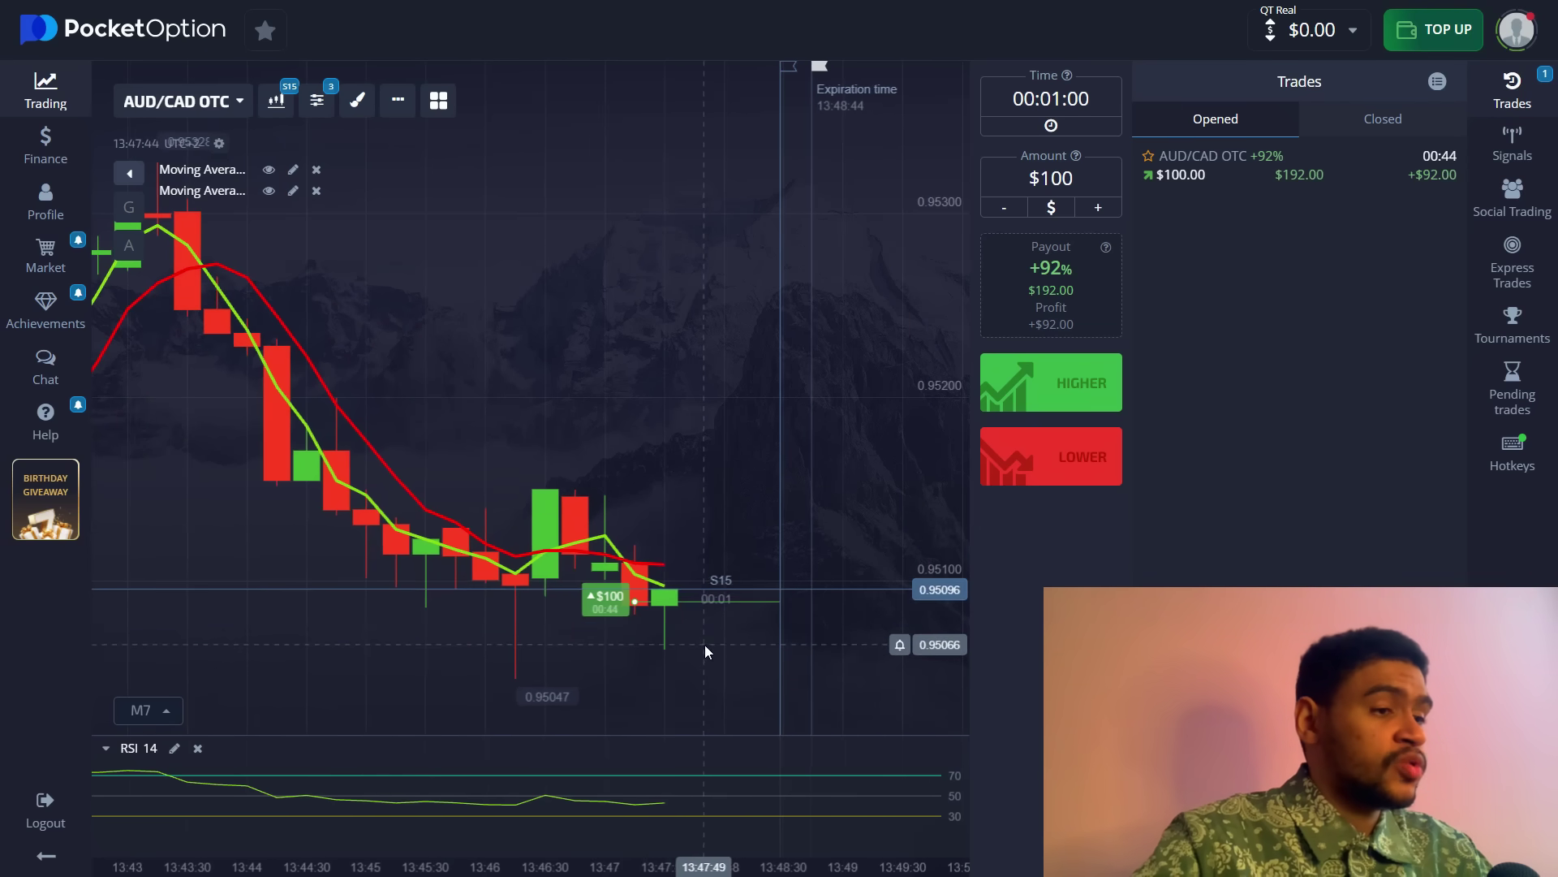
Follow the chart until the trade expires with $92 profit, balance $192.00.
scroll(693, 594, down, 3)
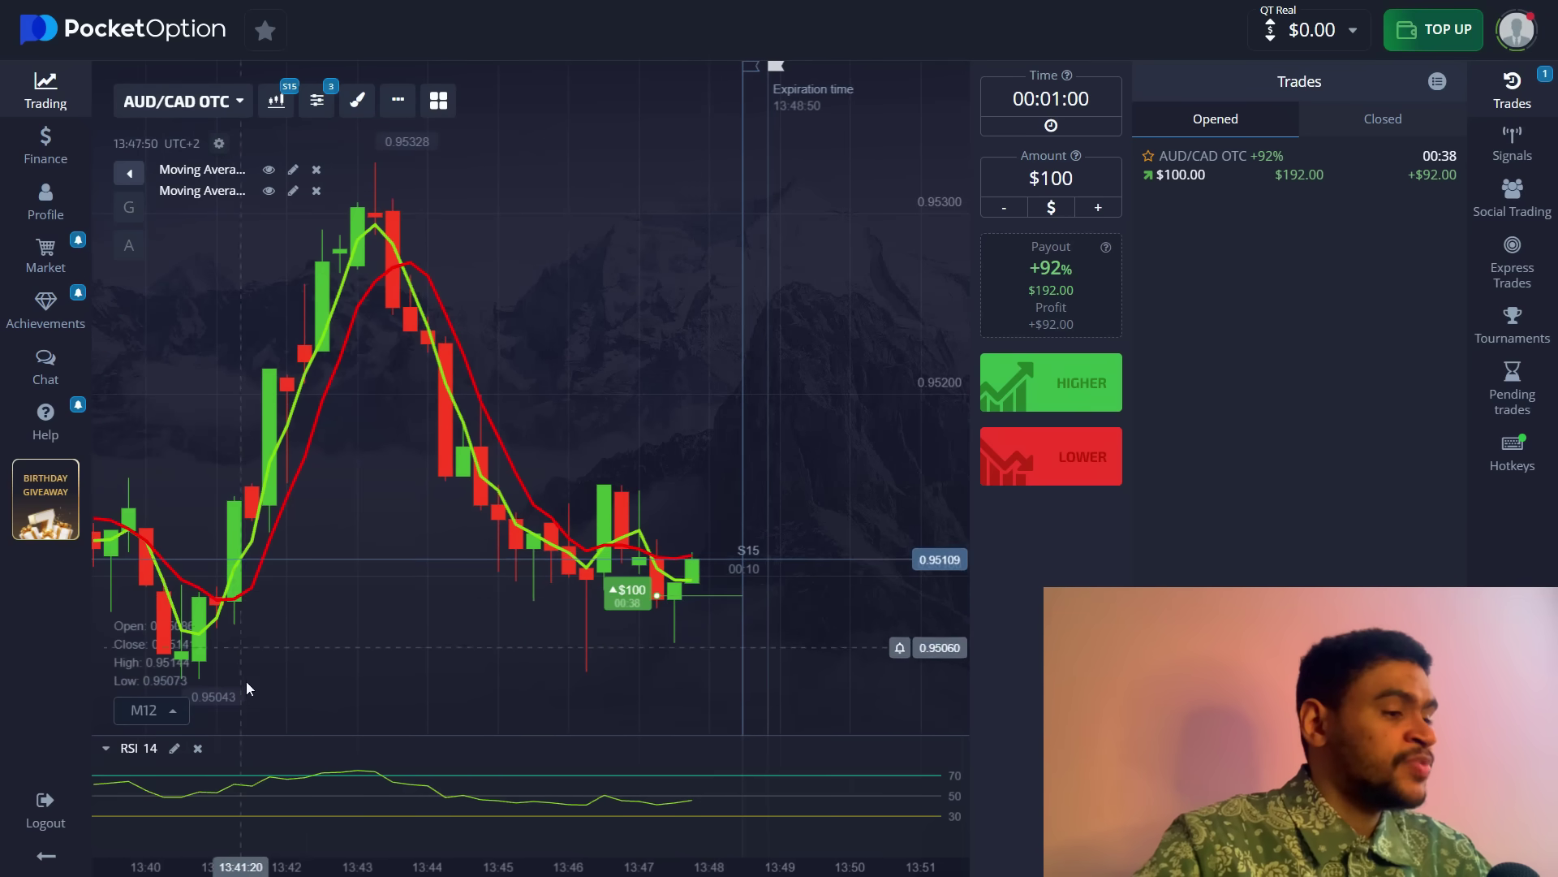
scroll(607, 704, up, 2)
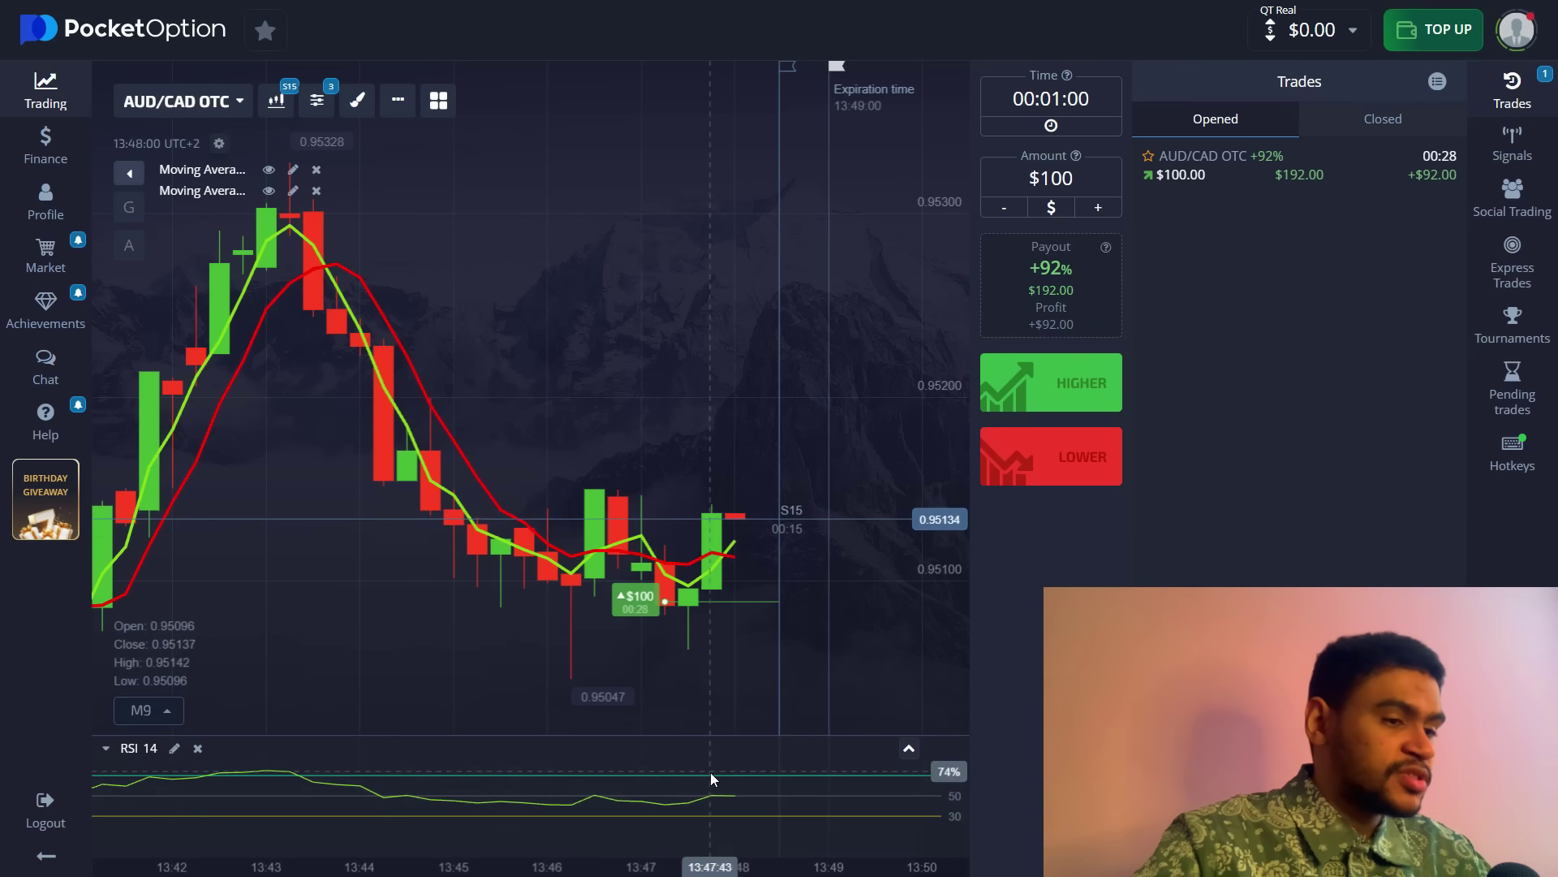
drag(714, 620, 626, 617)
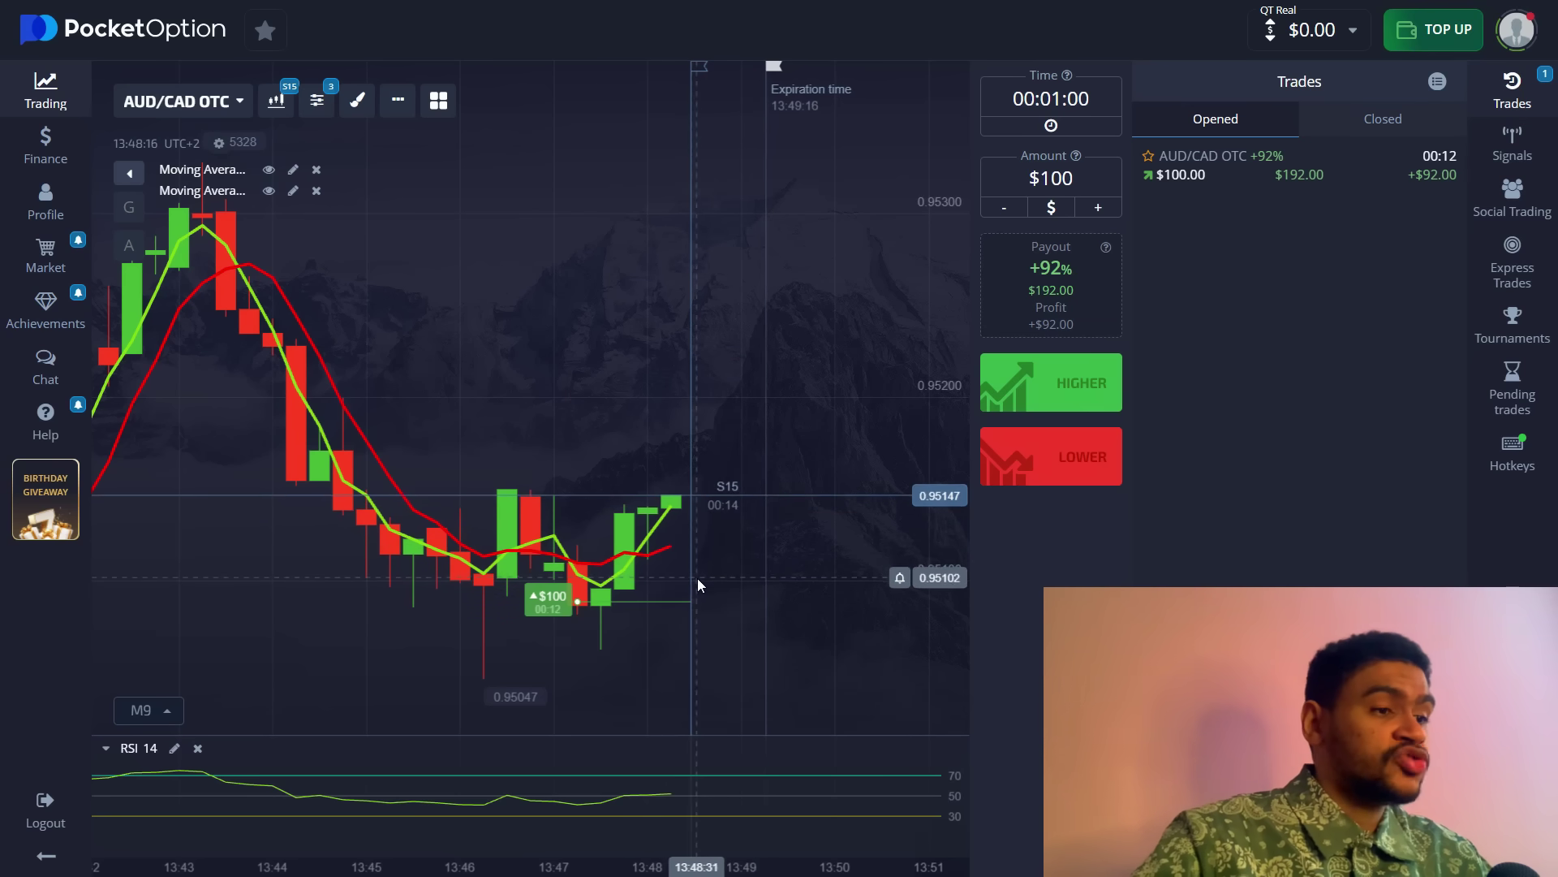
scroll(698, 576, up, 1)
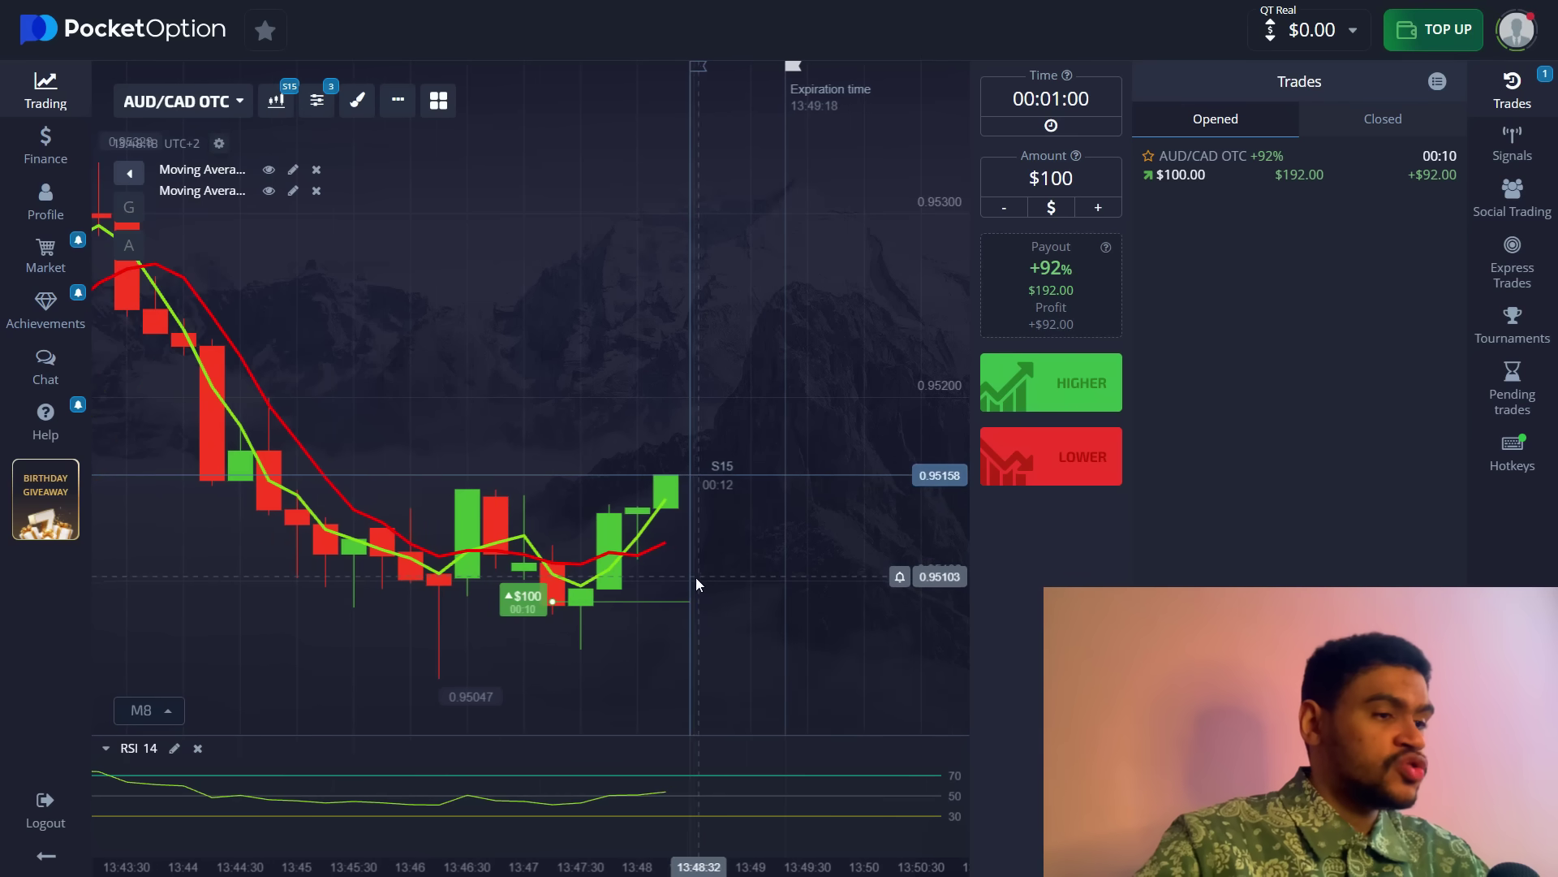
scroll(675, 572, down, 2)
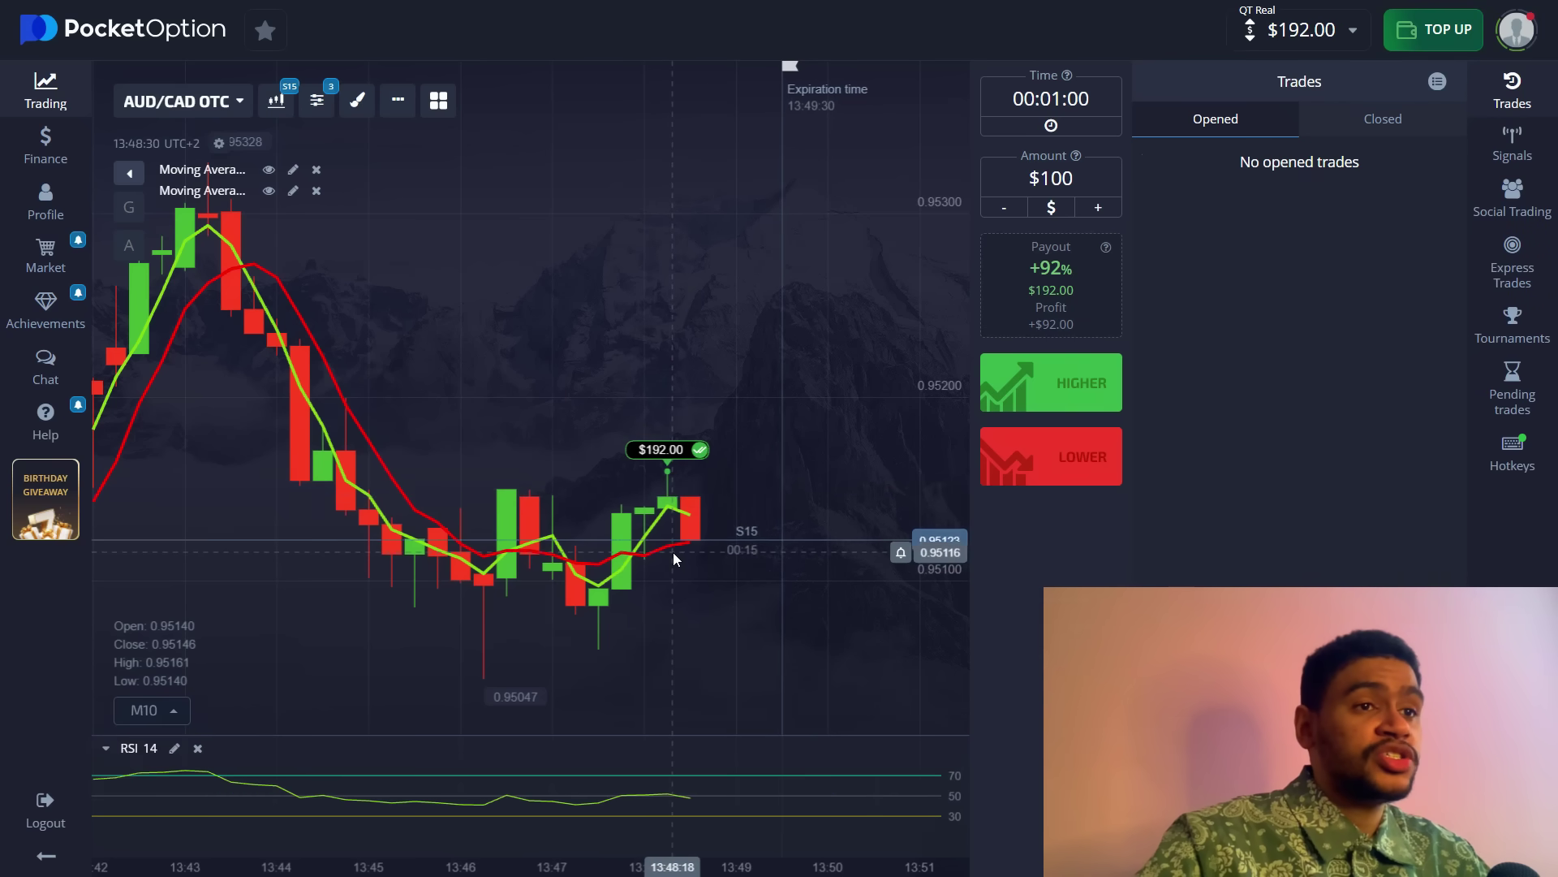
Raise the trade amount to the full $192 balance.
click(1098, 208)
click(1099, 208)
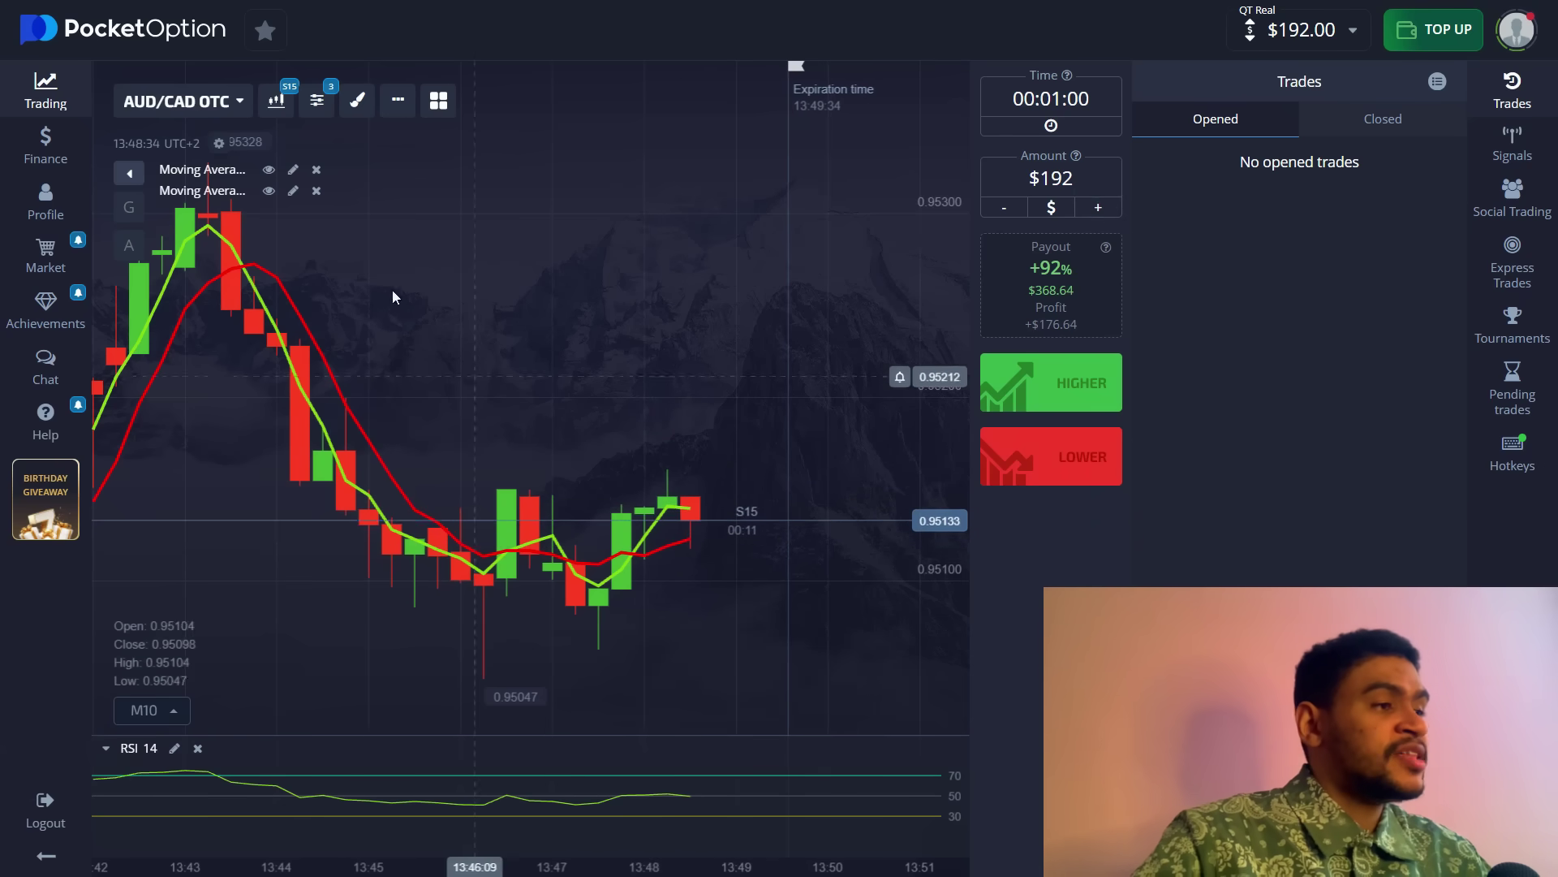
scroll(495, 339, down, 3)
Browse the AUD/NZD OTC and AUD/USD OTC charts.
click(232, 98)
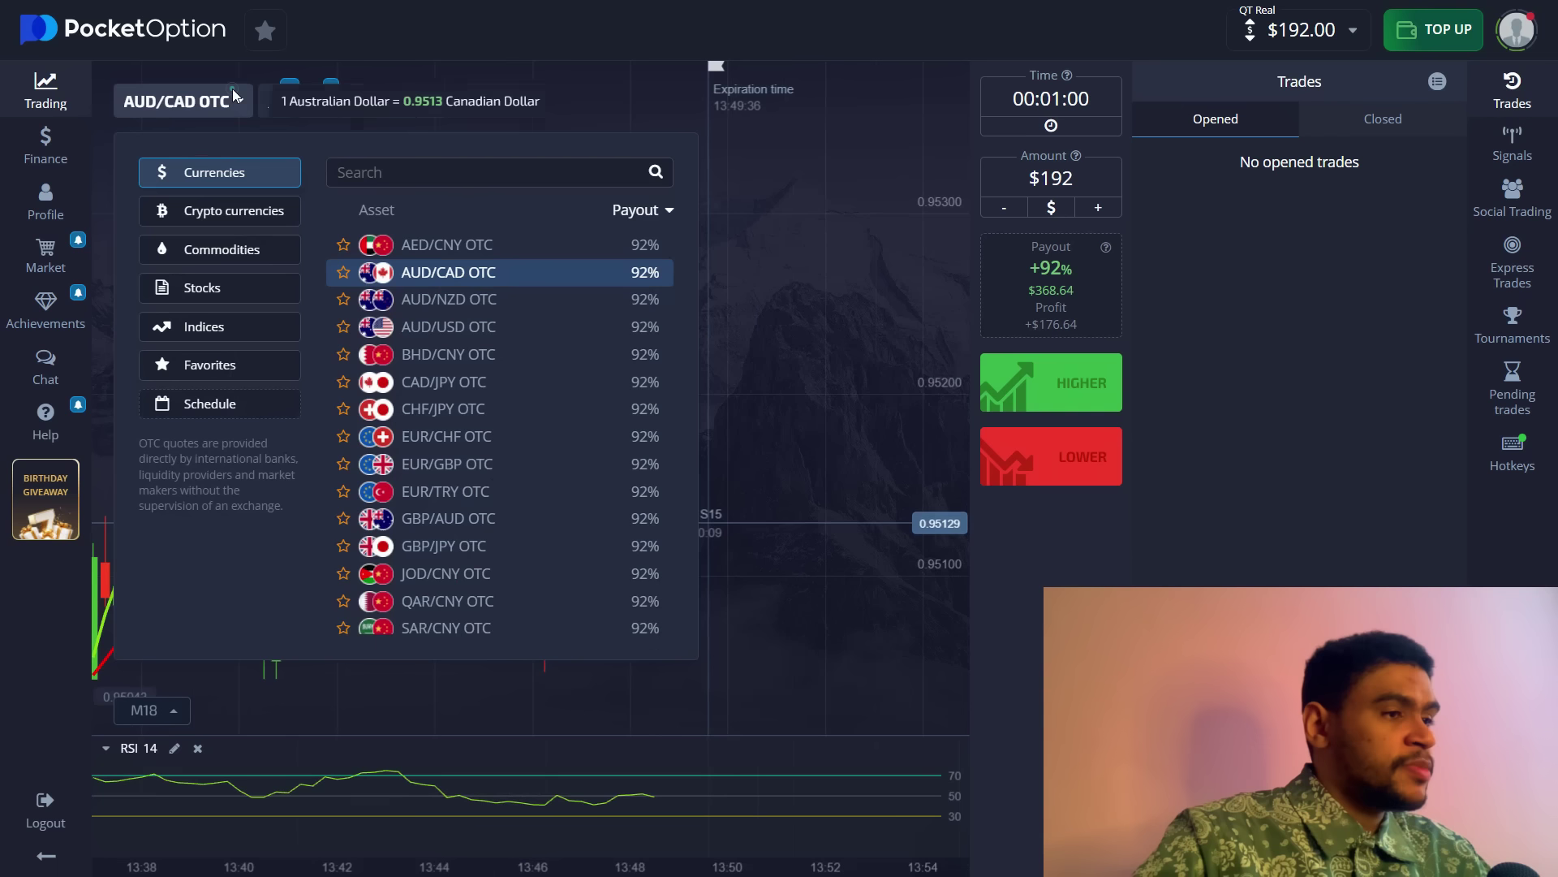
click(438, 298)
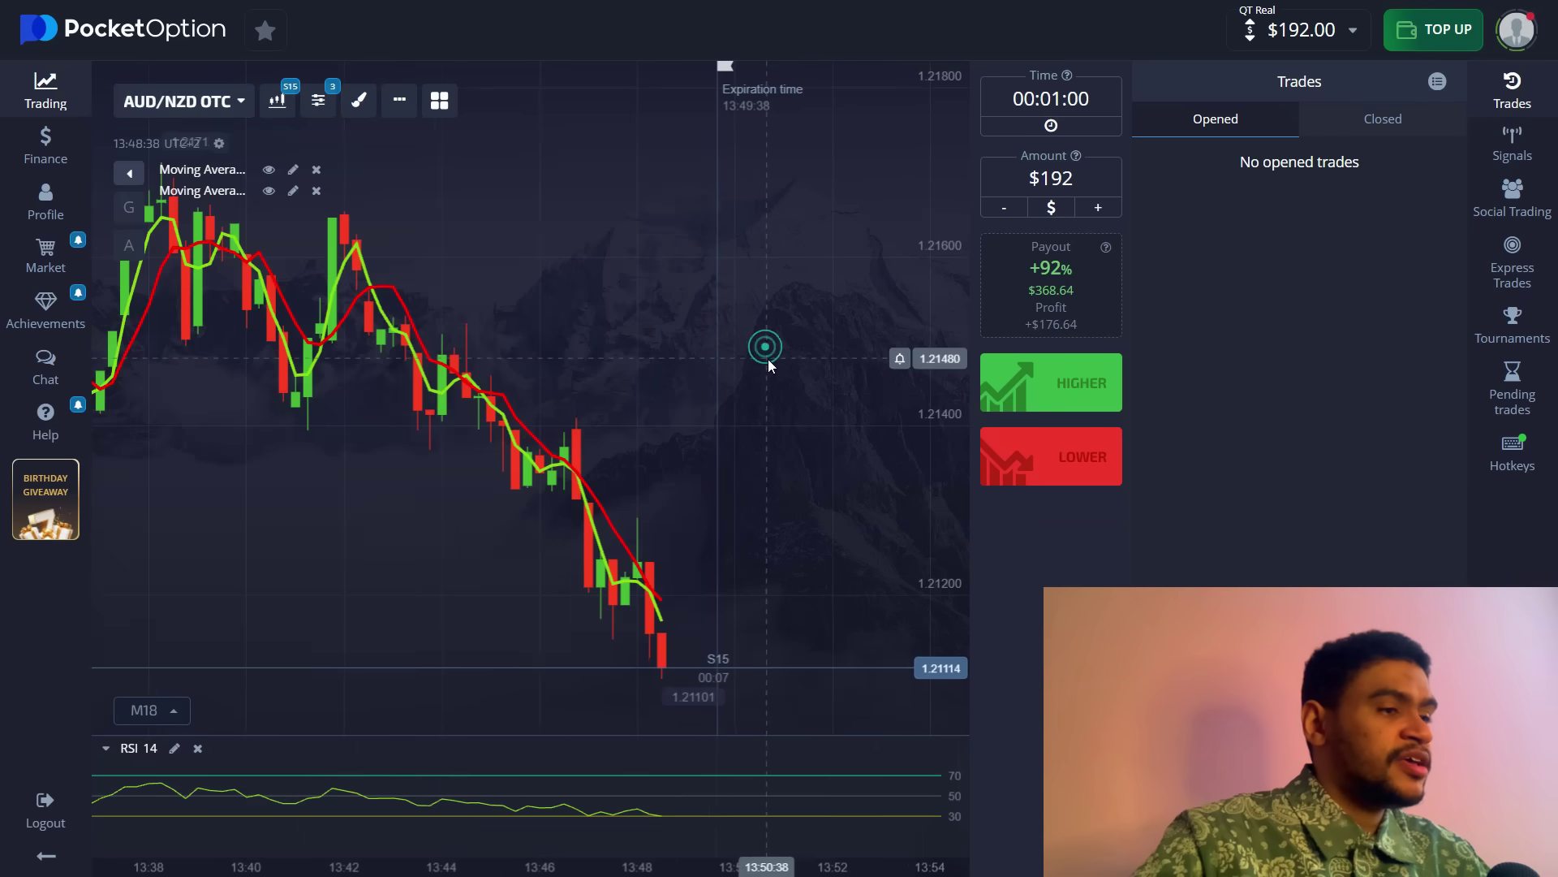
scroll(450, 334, down, 2)
click(185, 101)
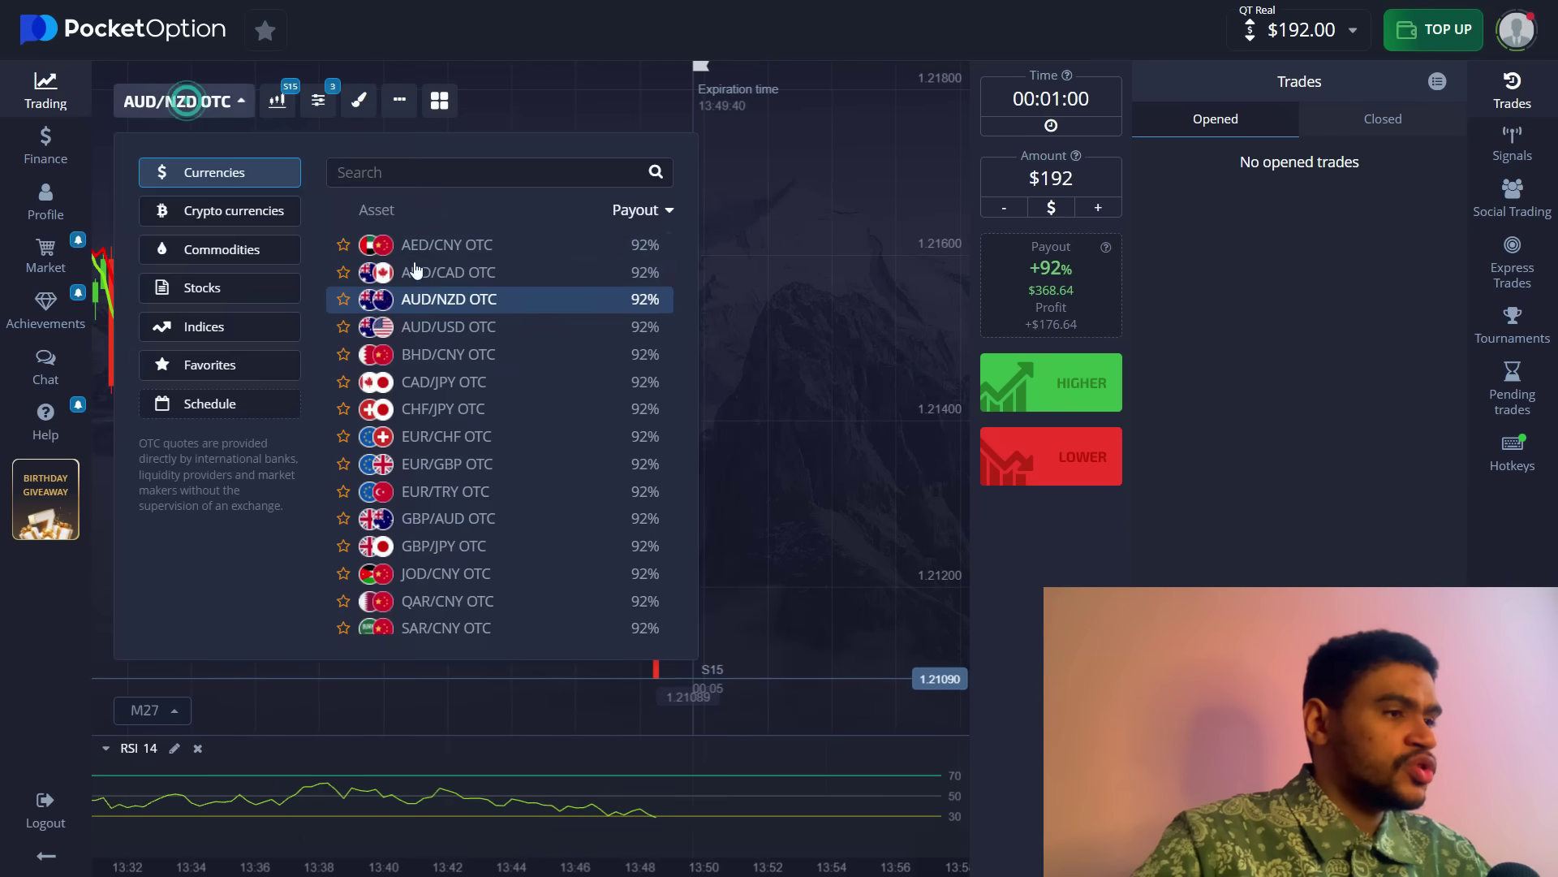
click(430, 329)
scroll(568, 381, up, 2)
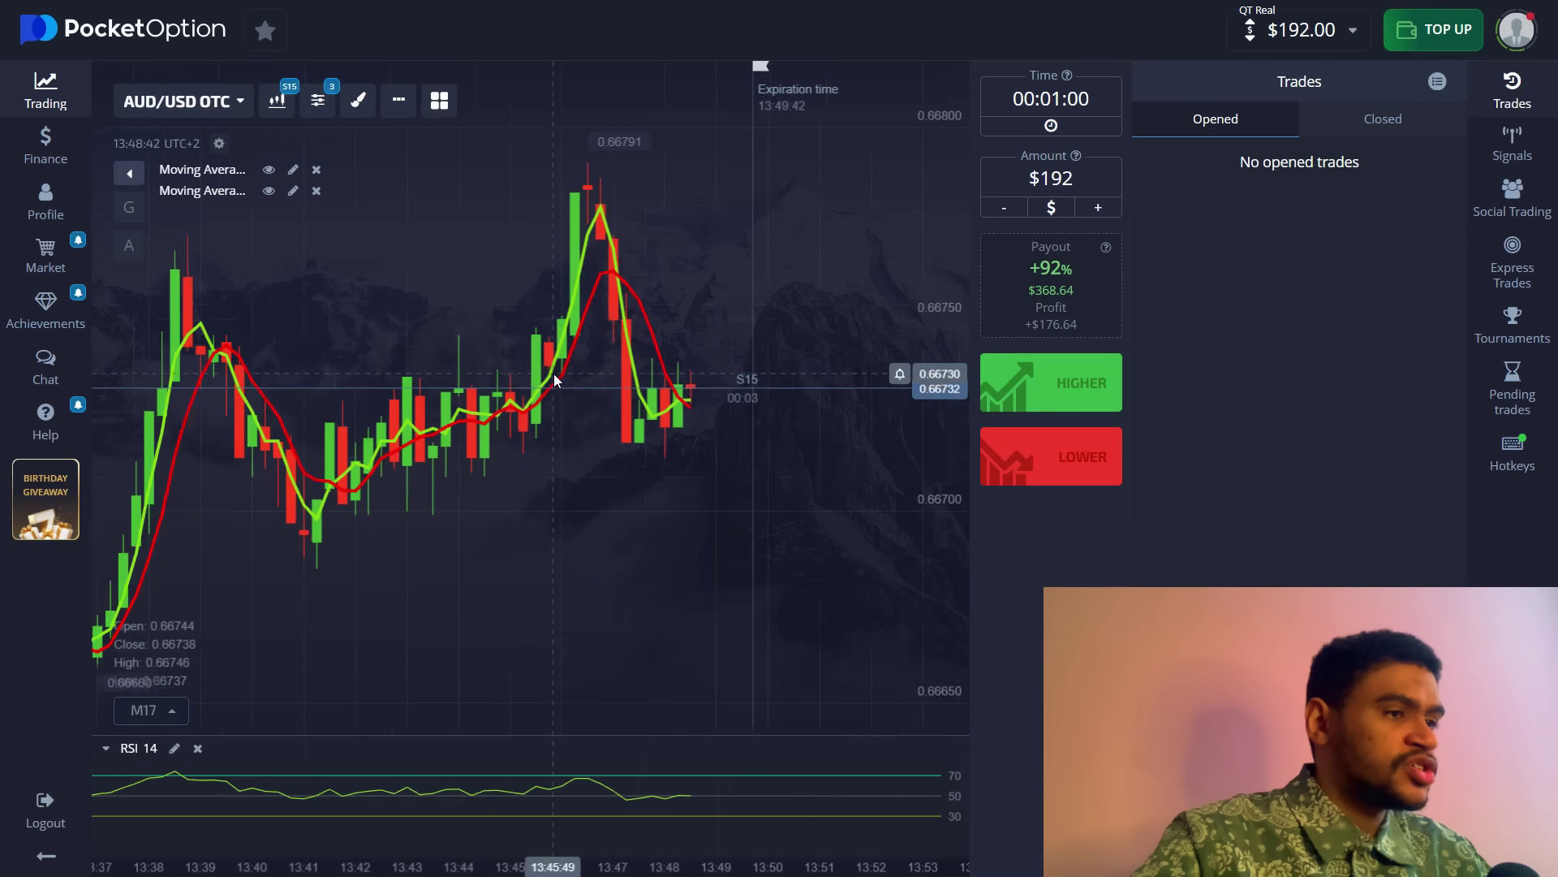
scroll(392, 551, up, 2)
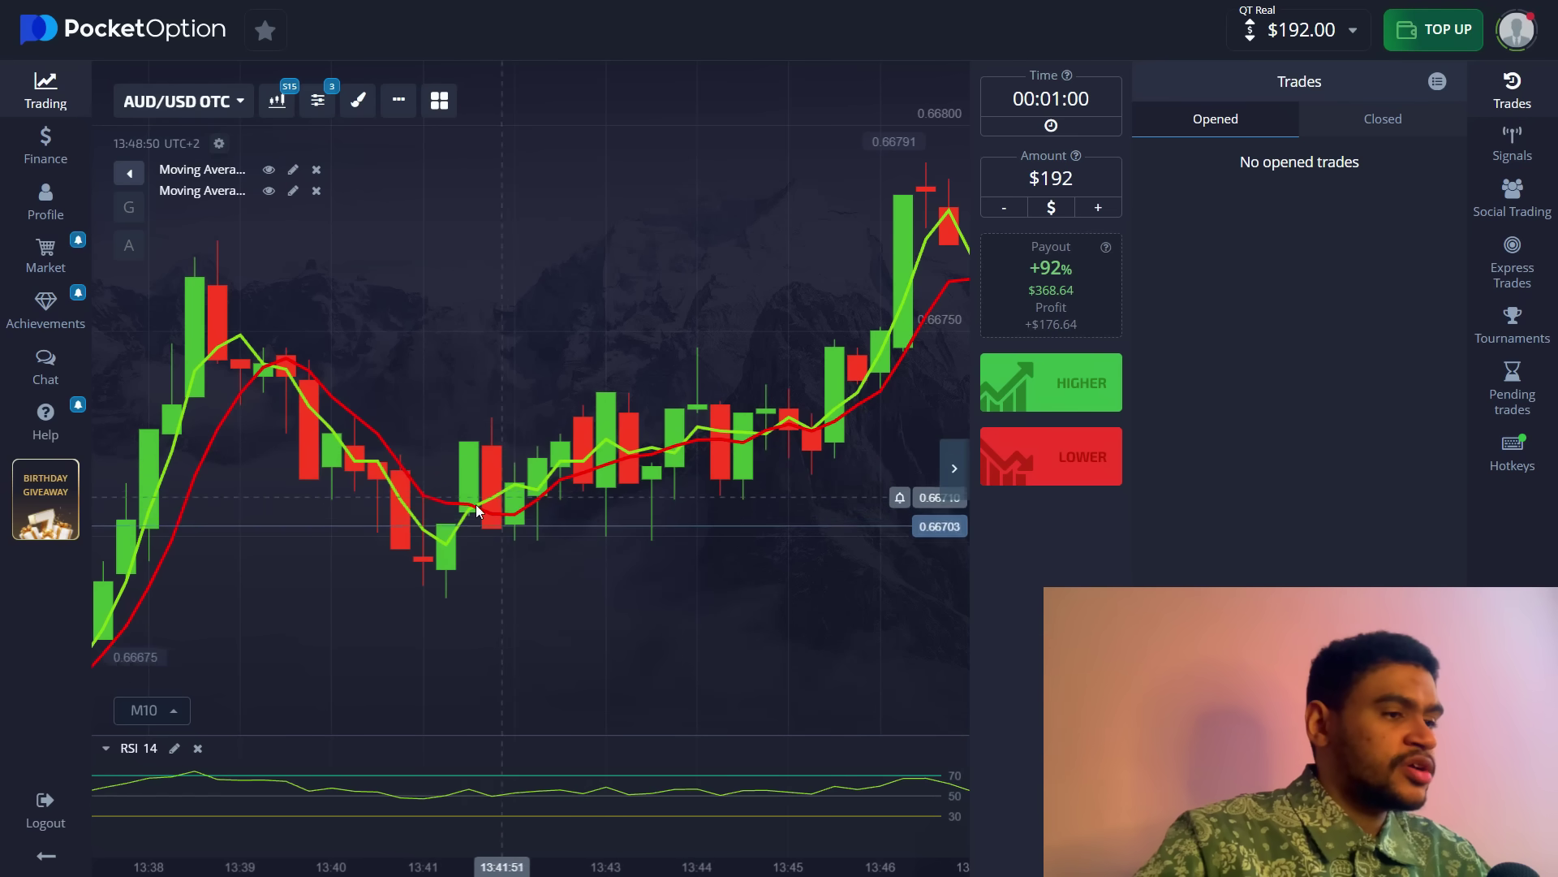
scroll(441, 378, down, 1)
scroll(466, 495, down, 2)
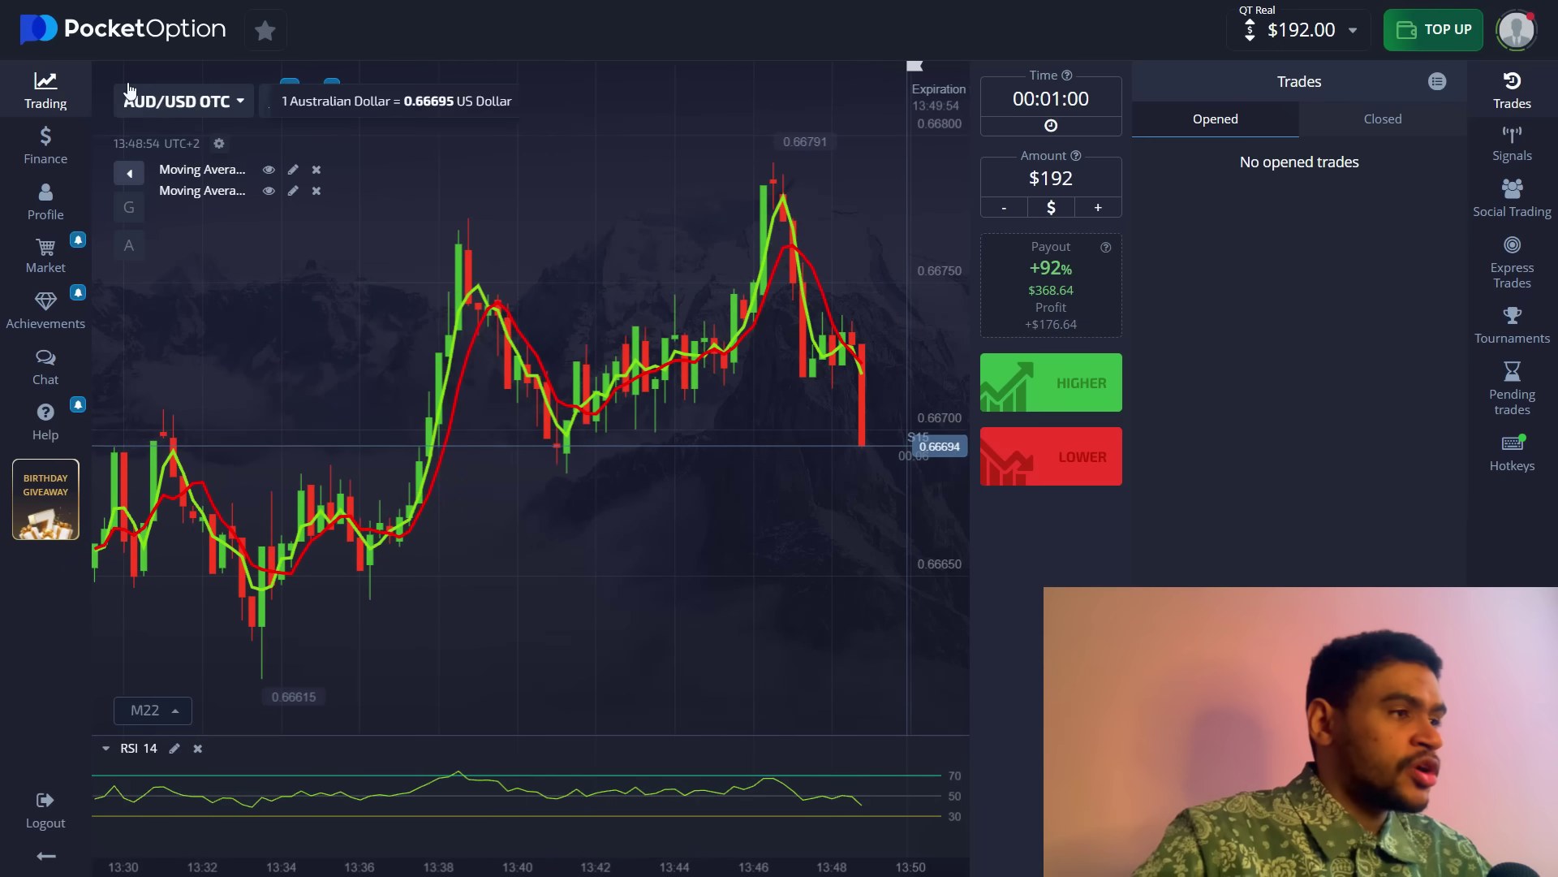
Check CAD/JPY OTC, then settle on the CHF/JPY OTC chart.
click(210, 104)
click(451, 383)
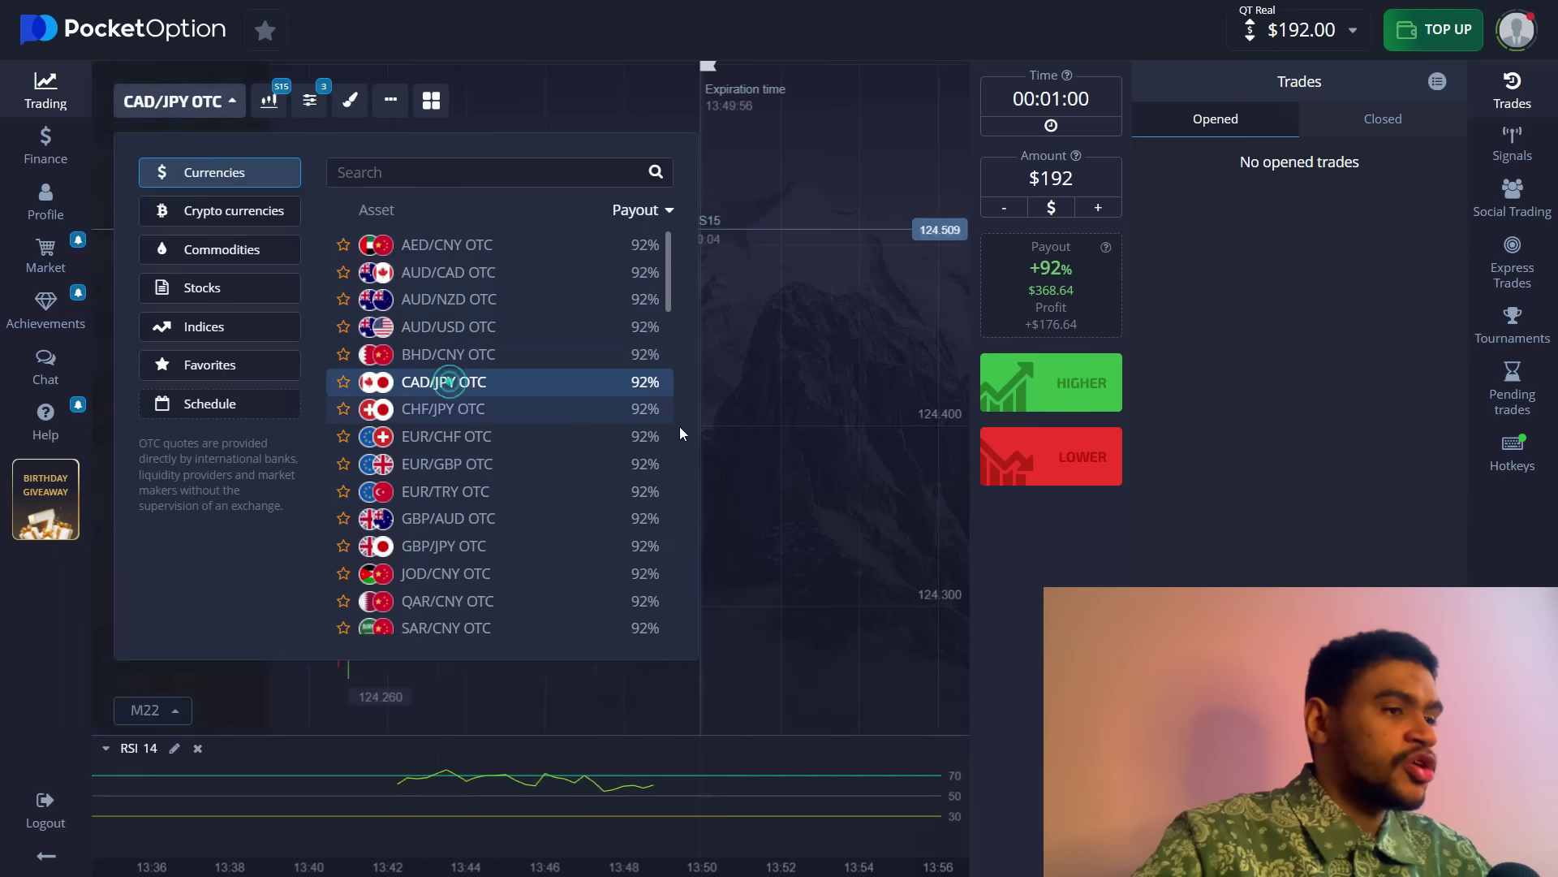
click(760, 460)
click(195, 102)
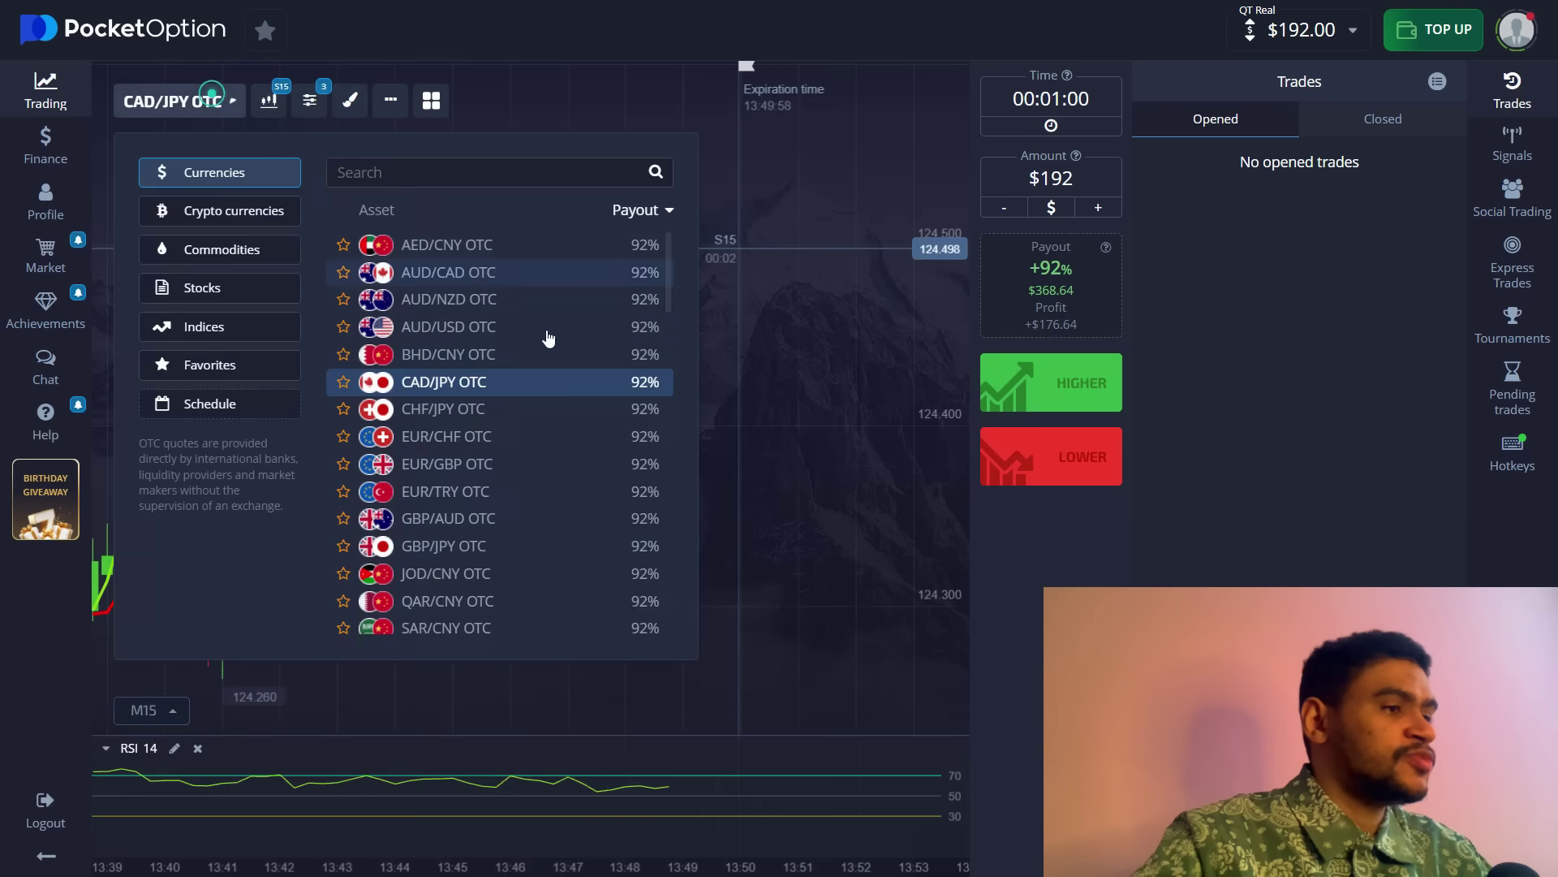
click(459, 411)
click(771, 429)
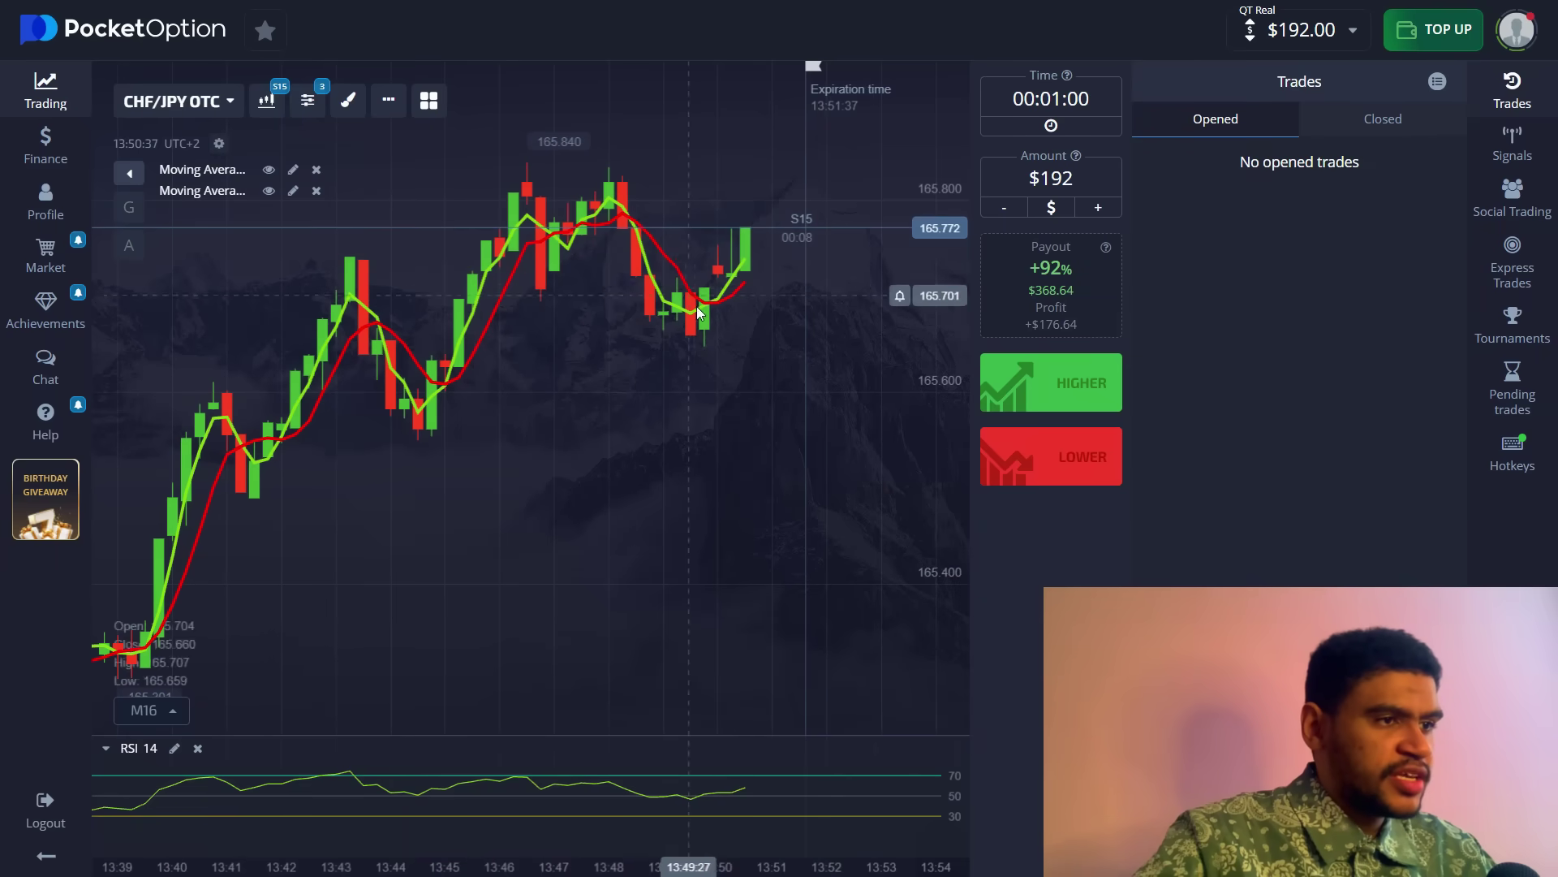
scroll(767, 258, up, 2)
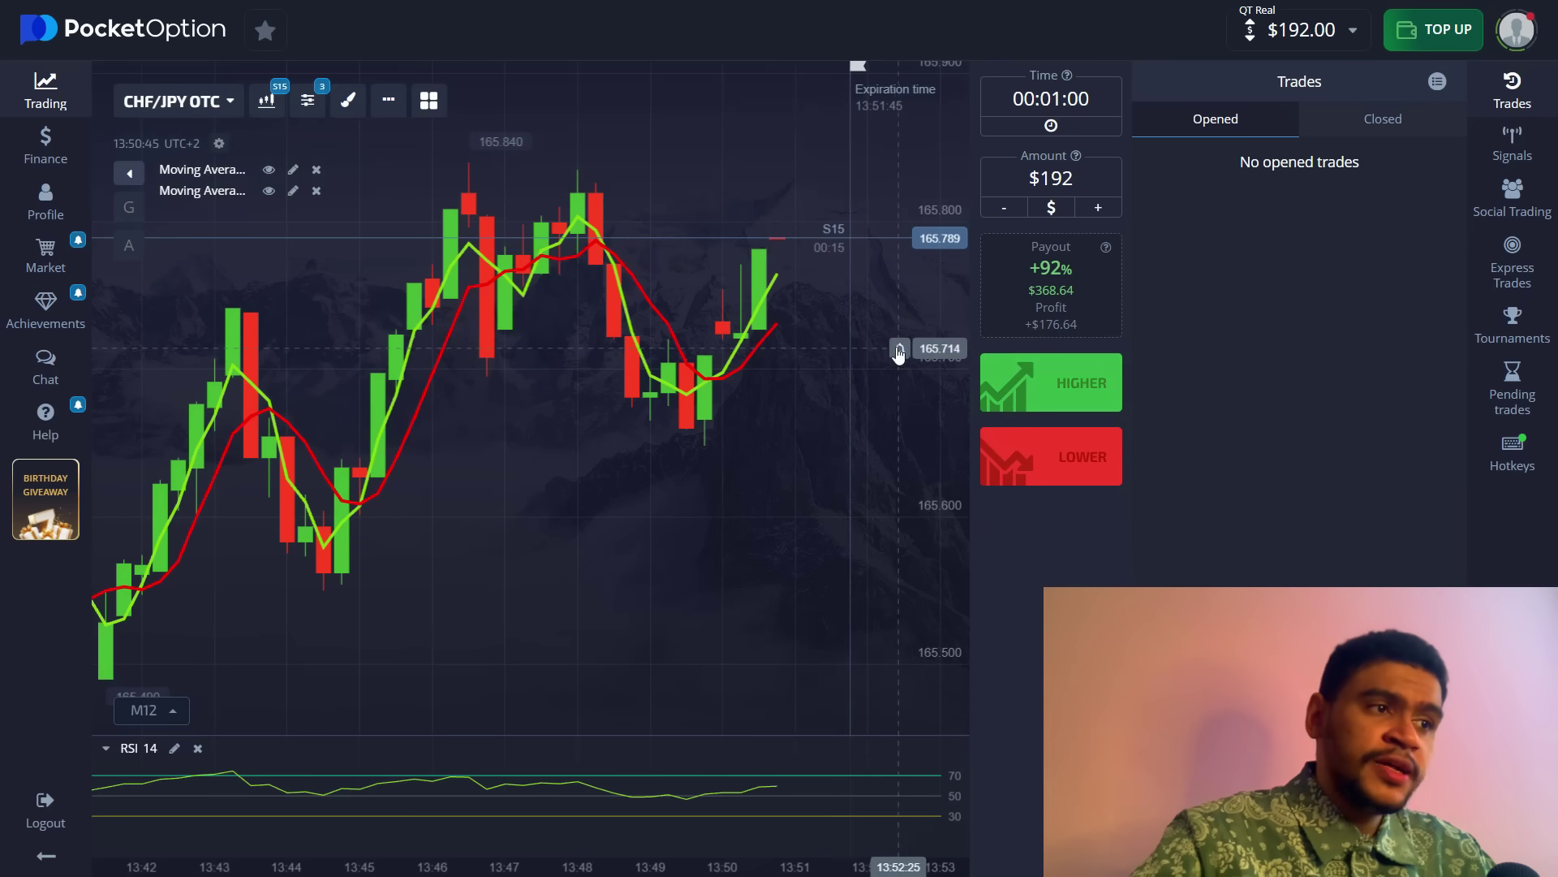
scroll(830, 296, down, 5)
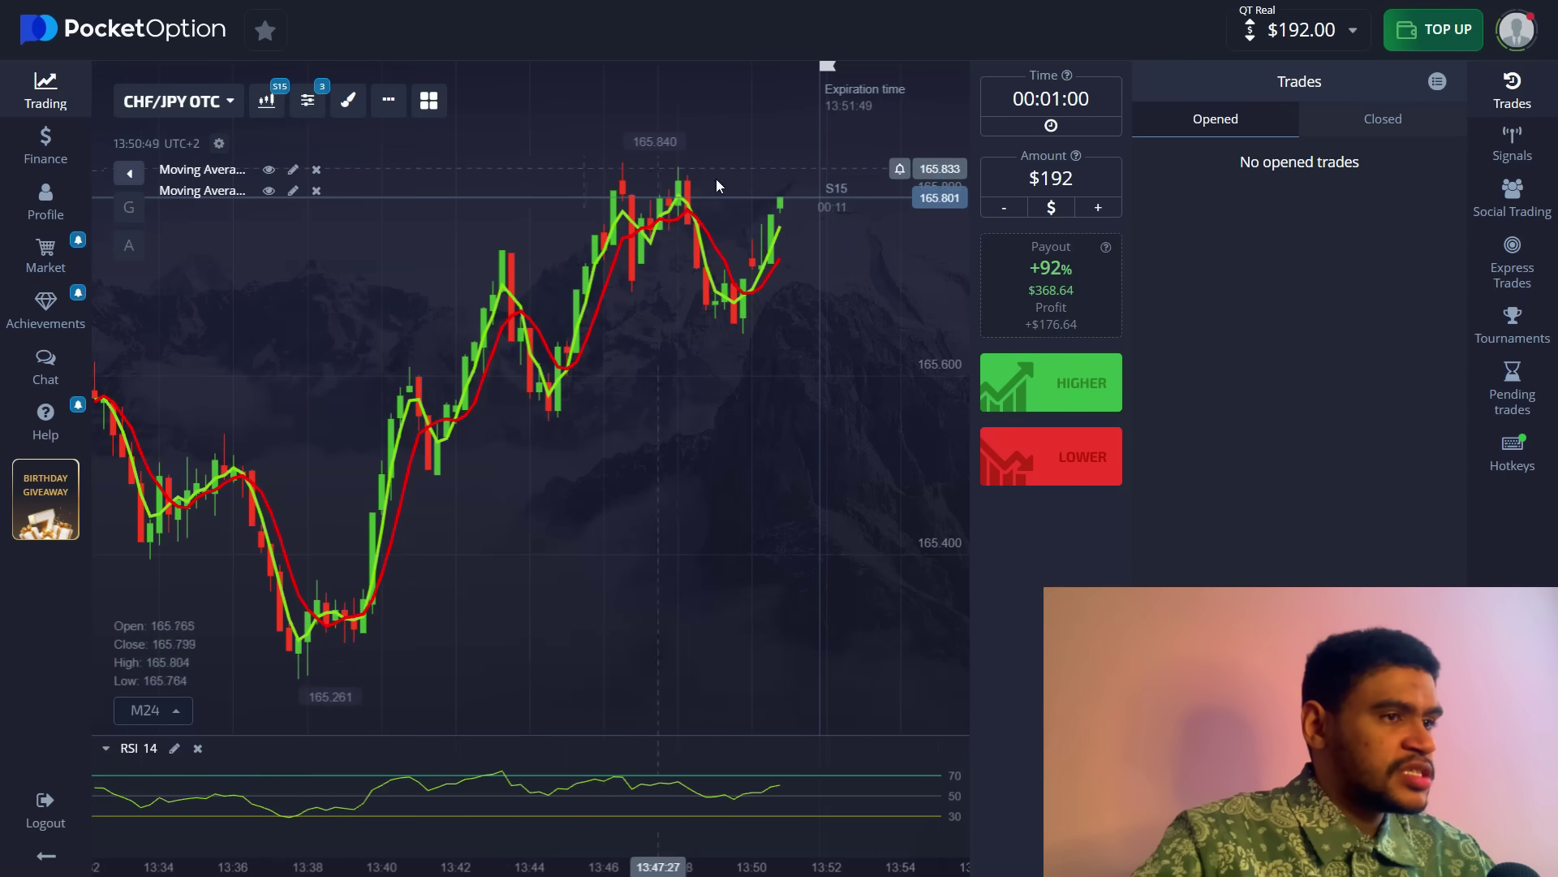
scroll(506, 279, down, 4)
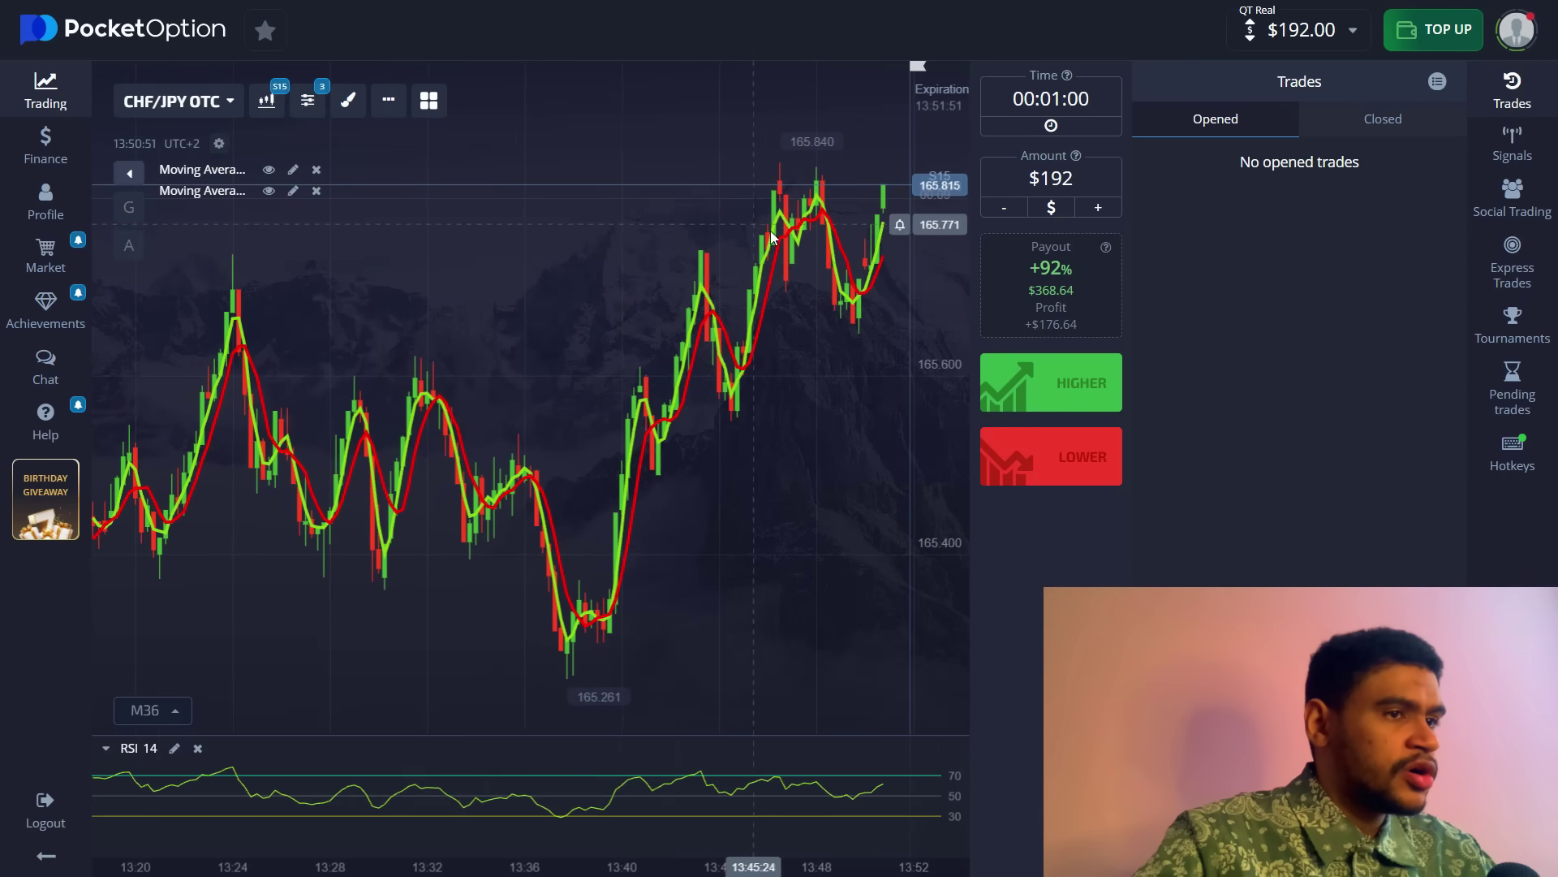
drag(765, 251, 742, 250)
scroll(674, 226, up, 6)
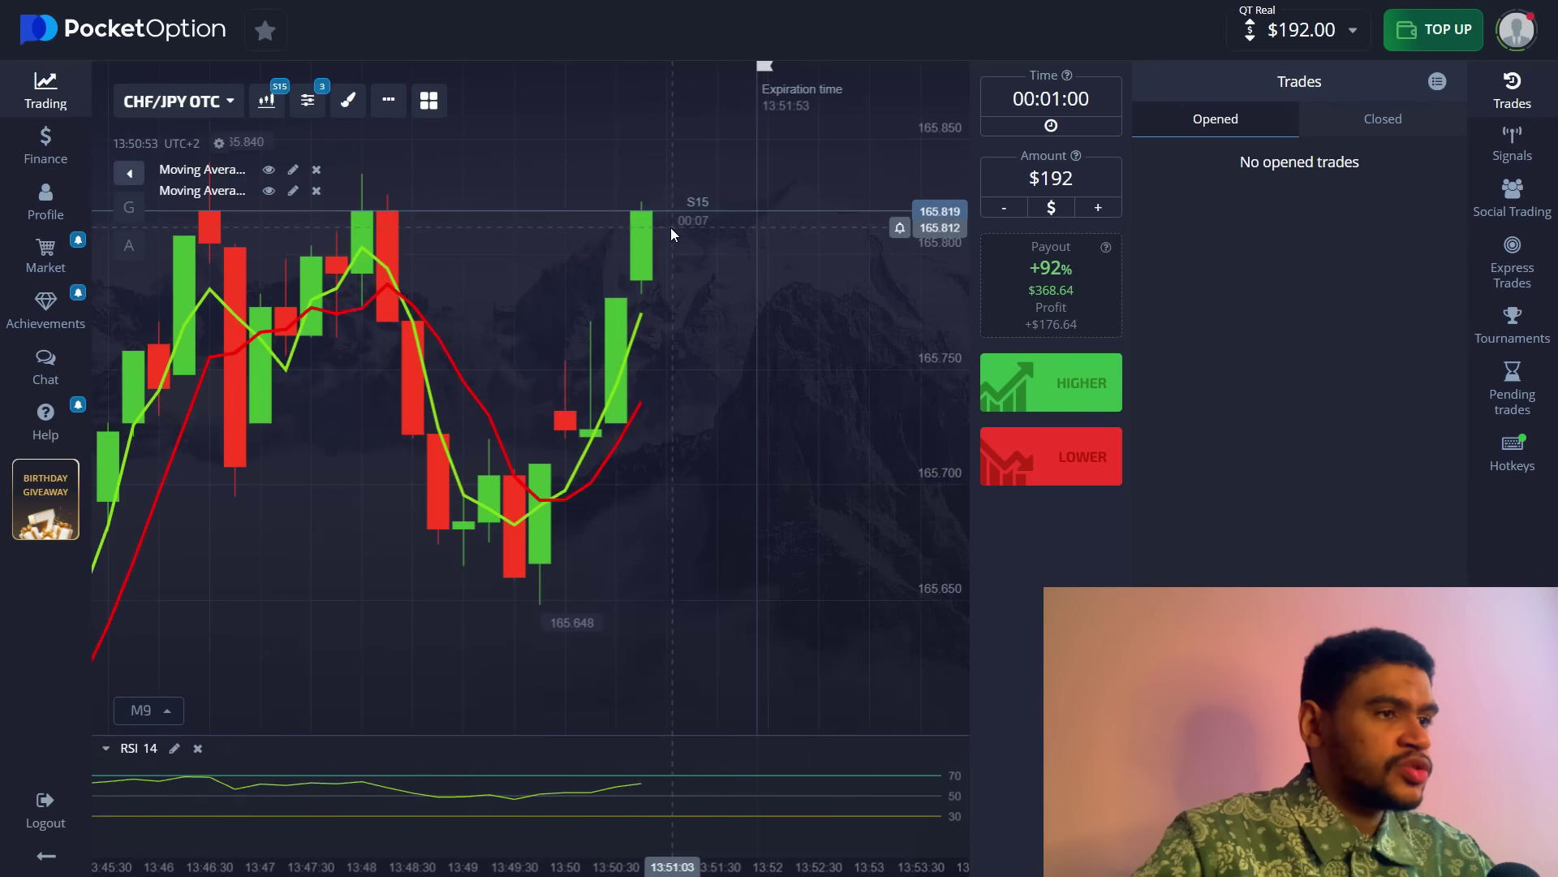
scroll(669, 229, up, 1)
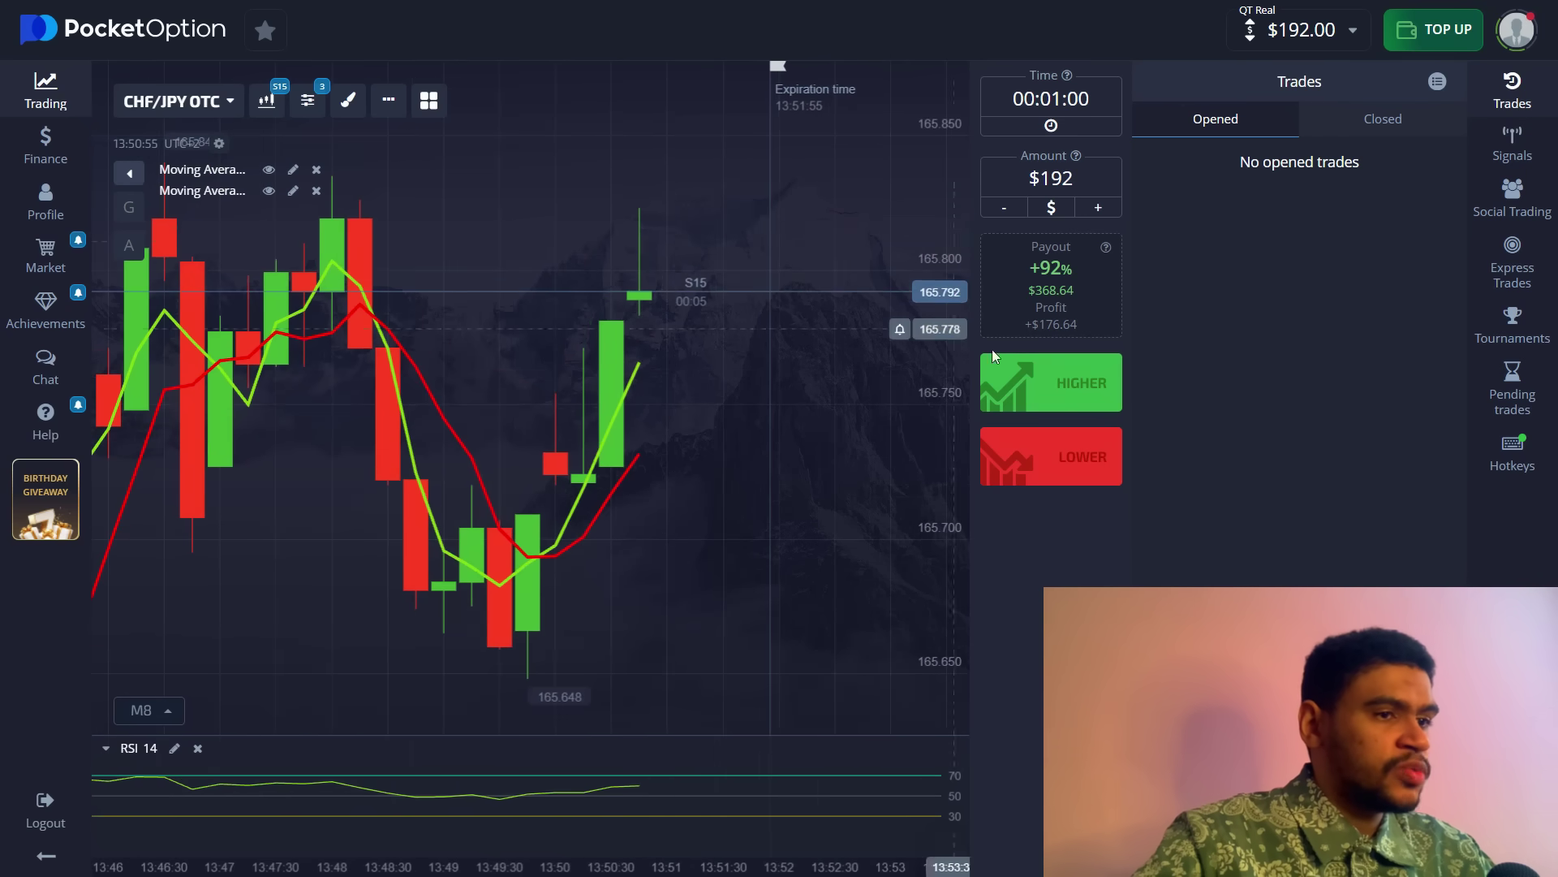
Place a $192 Higher trade on CHF/JPY OTC and dismiss the 'Top up your account' prompt.
click(1035, 386)
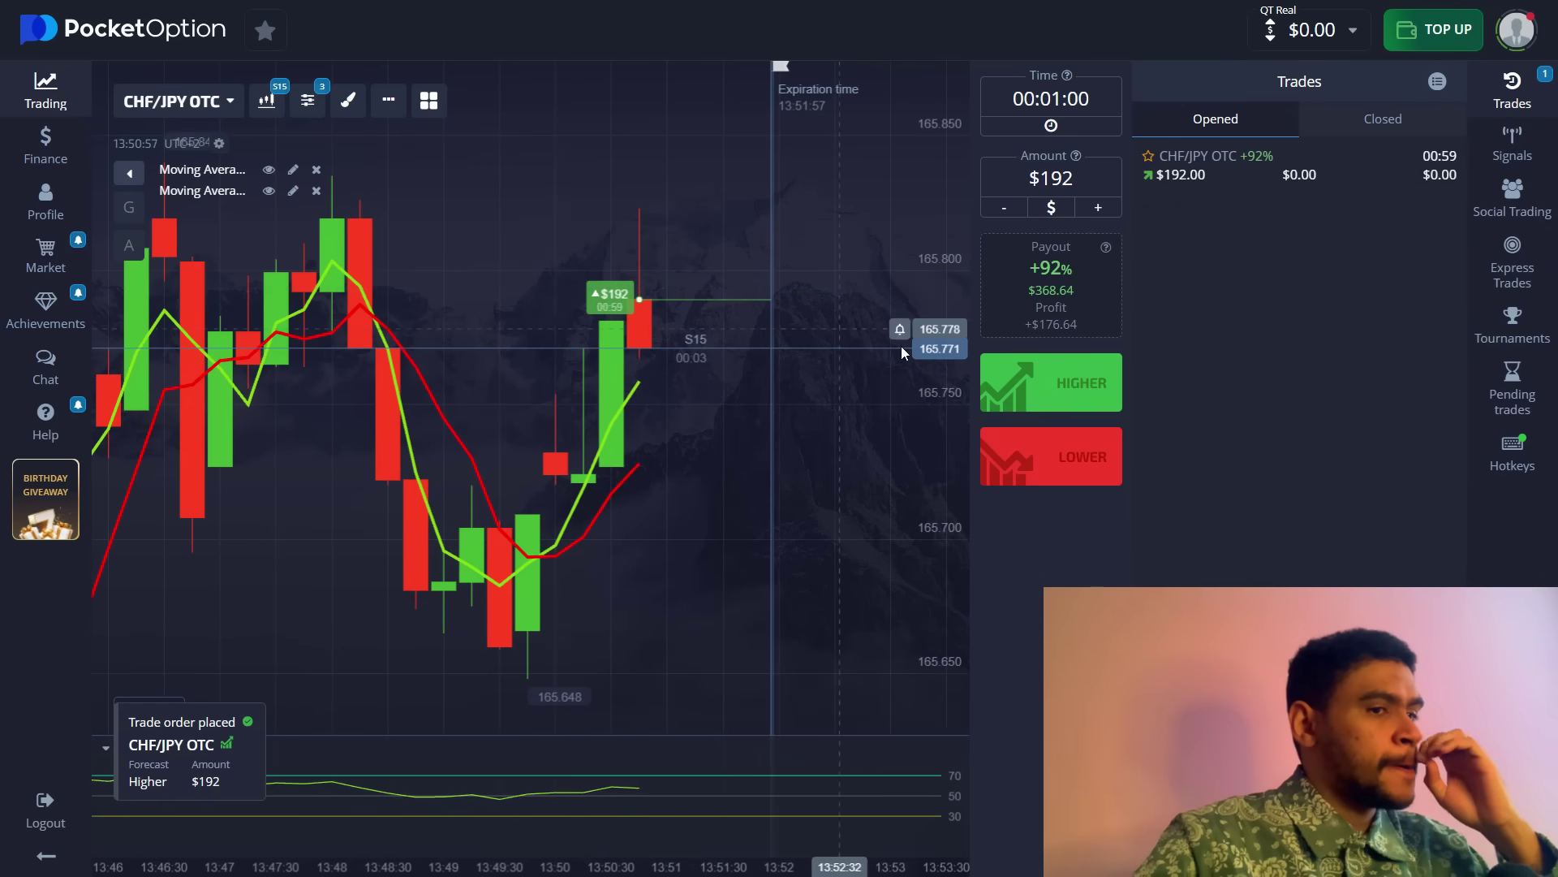
click(1047, 400)
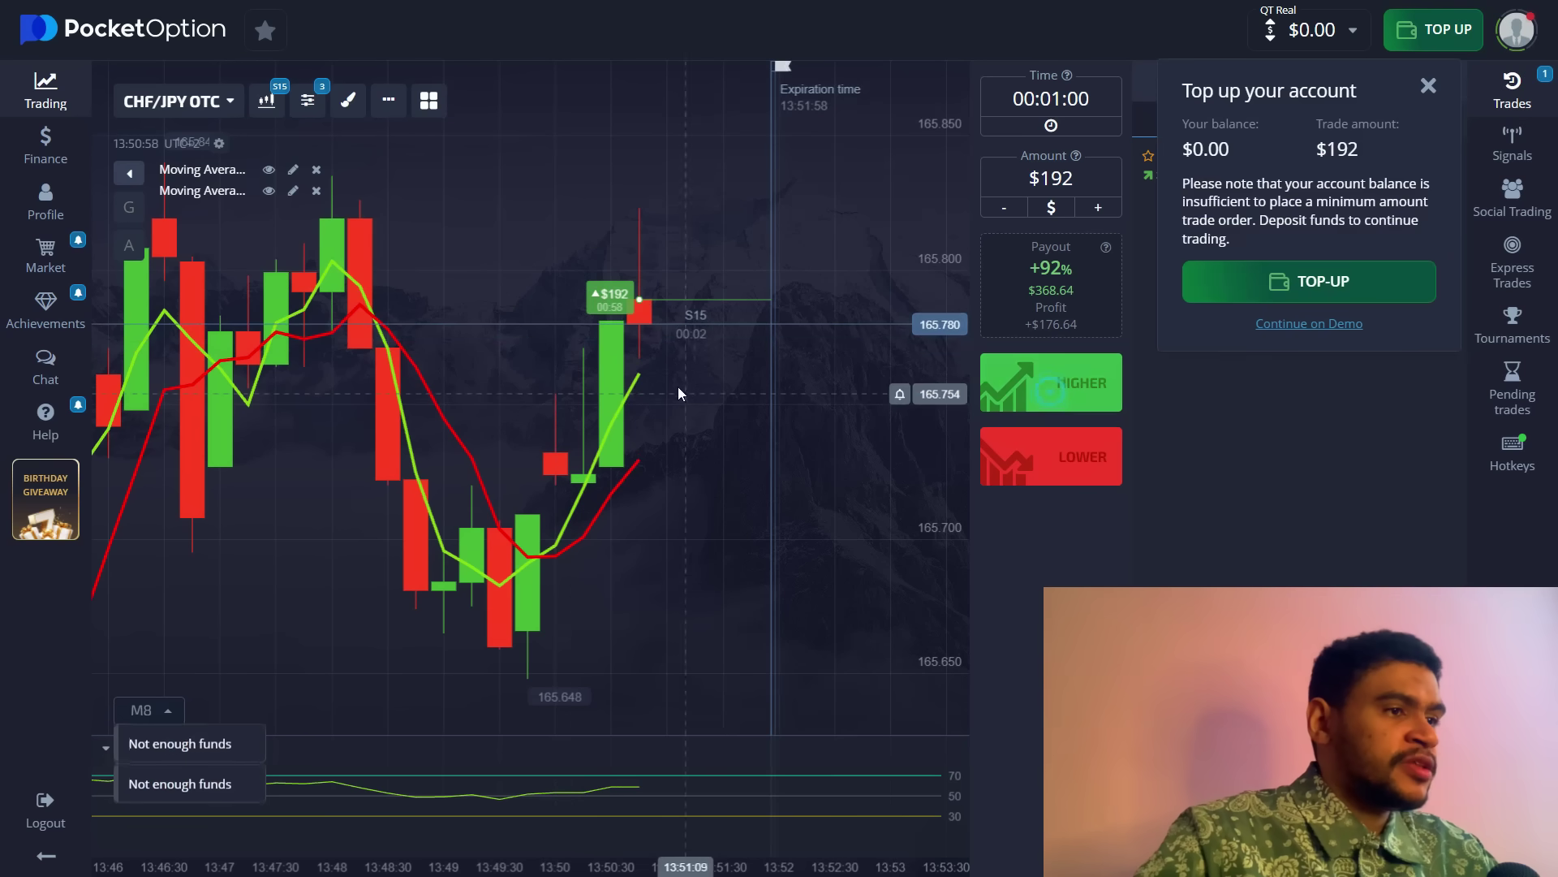
click(1430, 84)
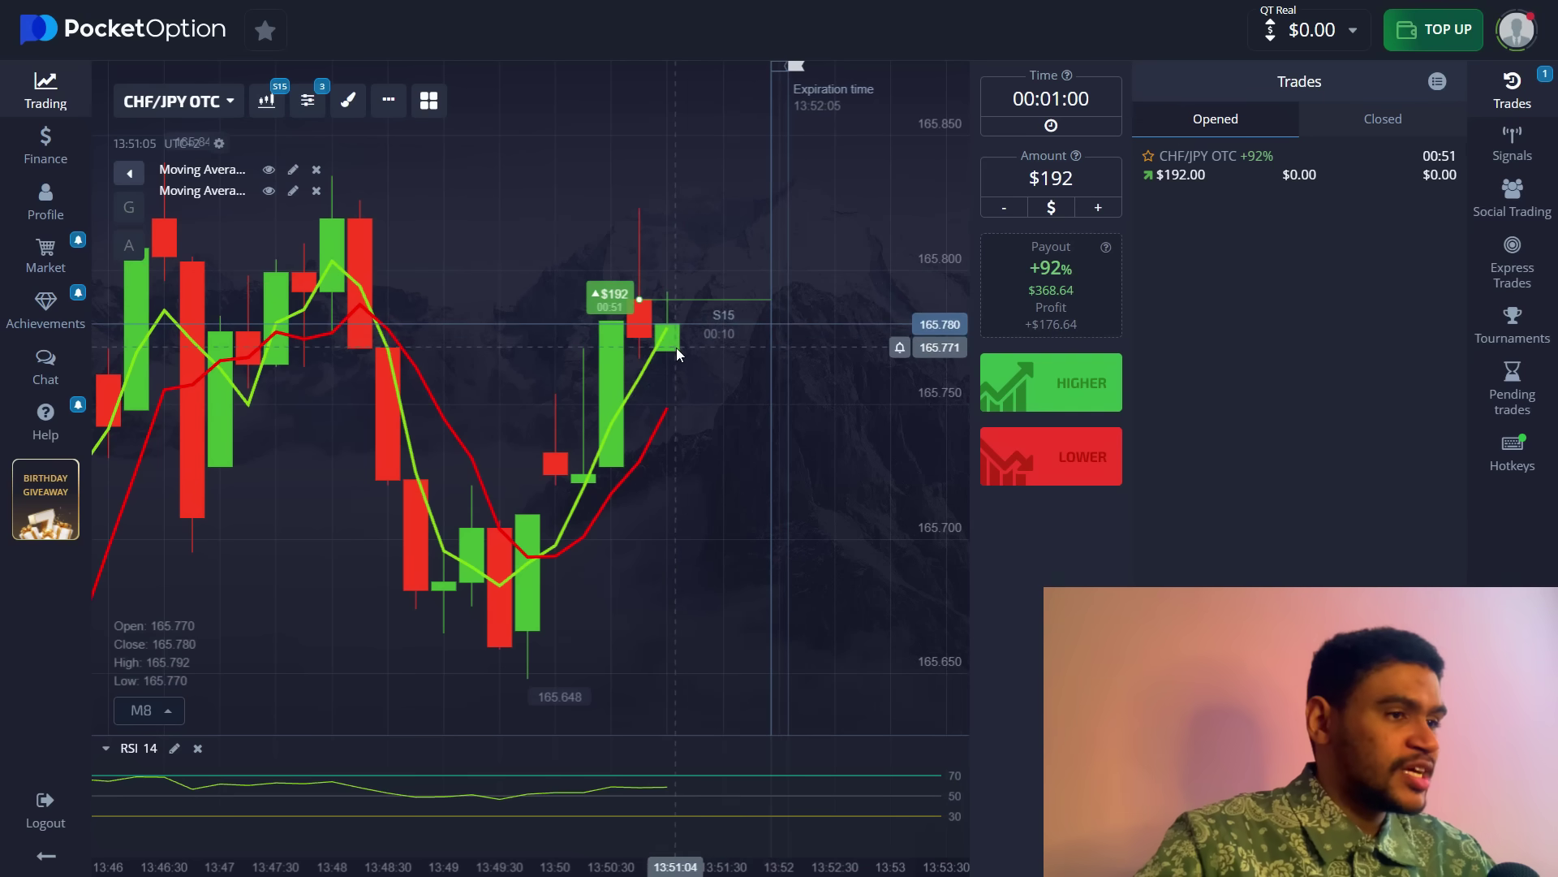
Zoom and pan the CHF/JPY OTC chart to follow the open trade, now +$176.64.
scroll(678, 361, down, 2)
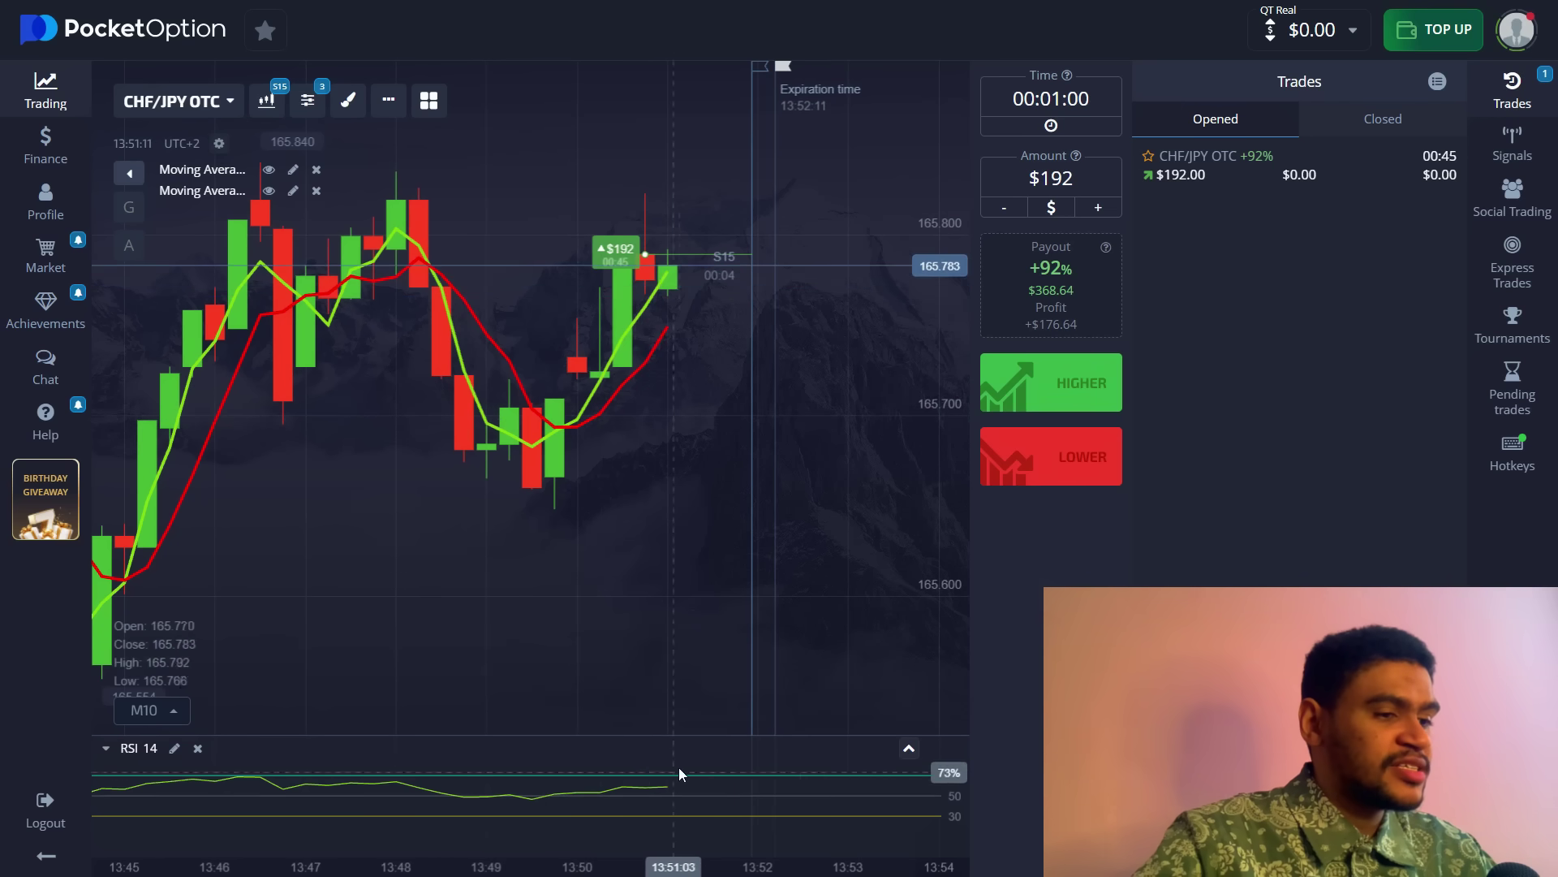
scroll(690, 405, down, 3)
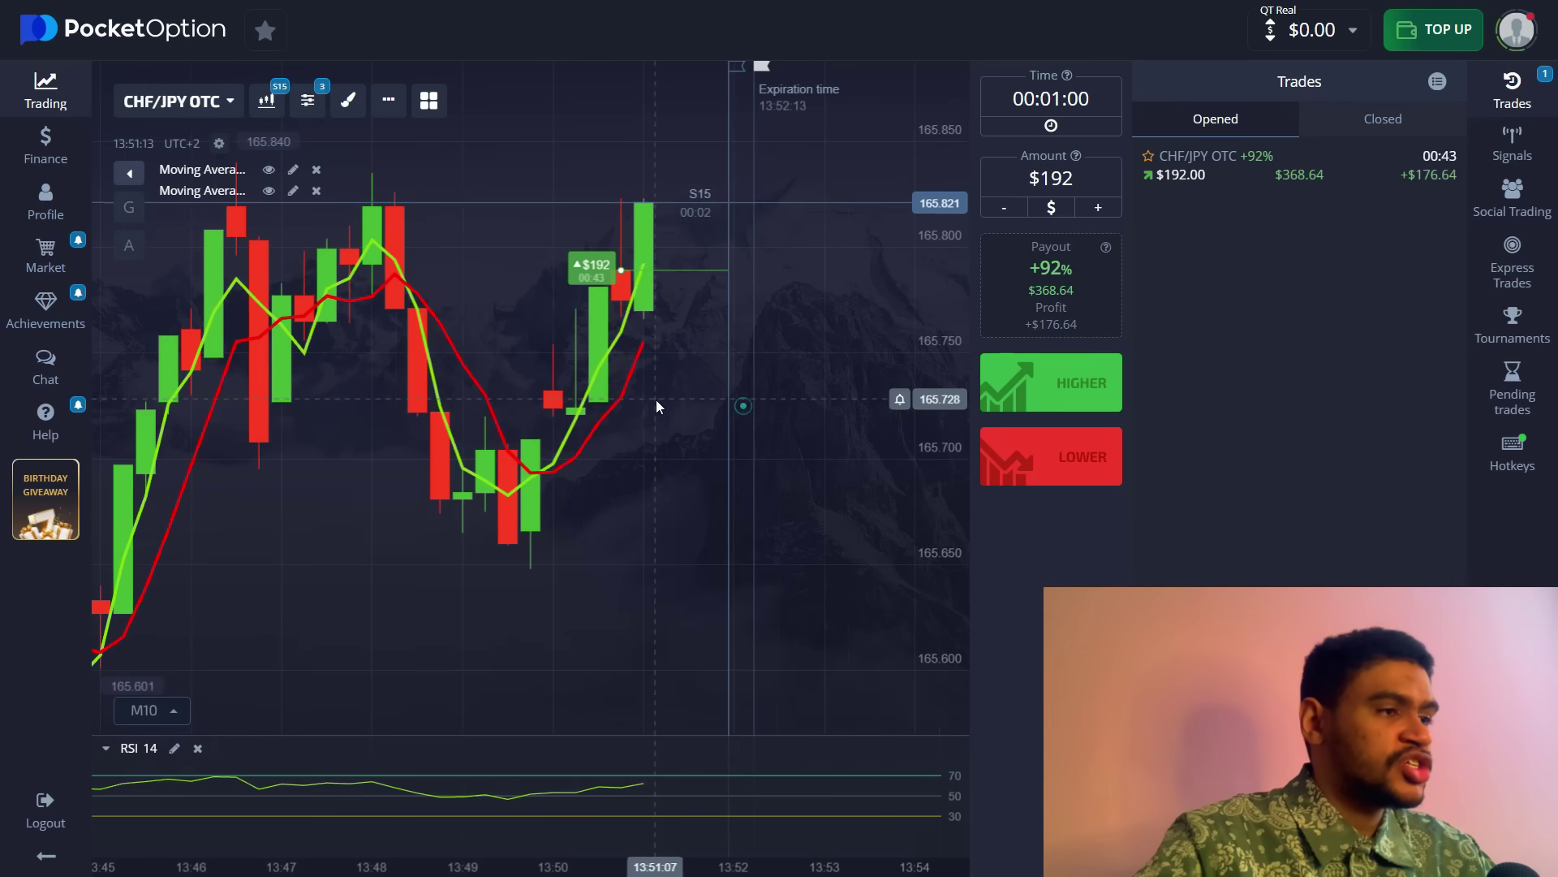
scroll(674, 367, up, 2)
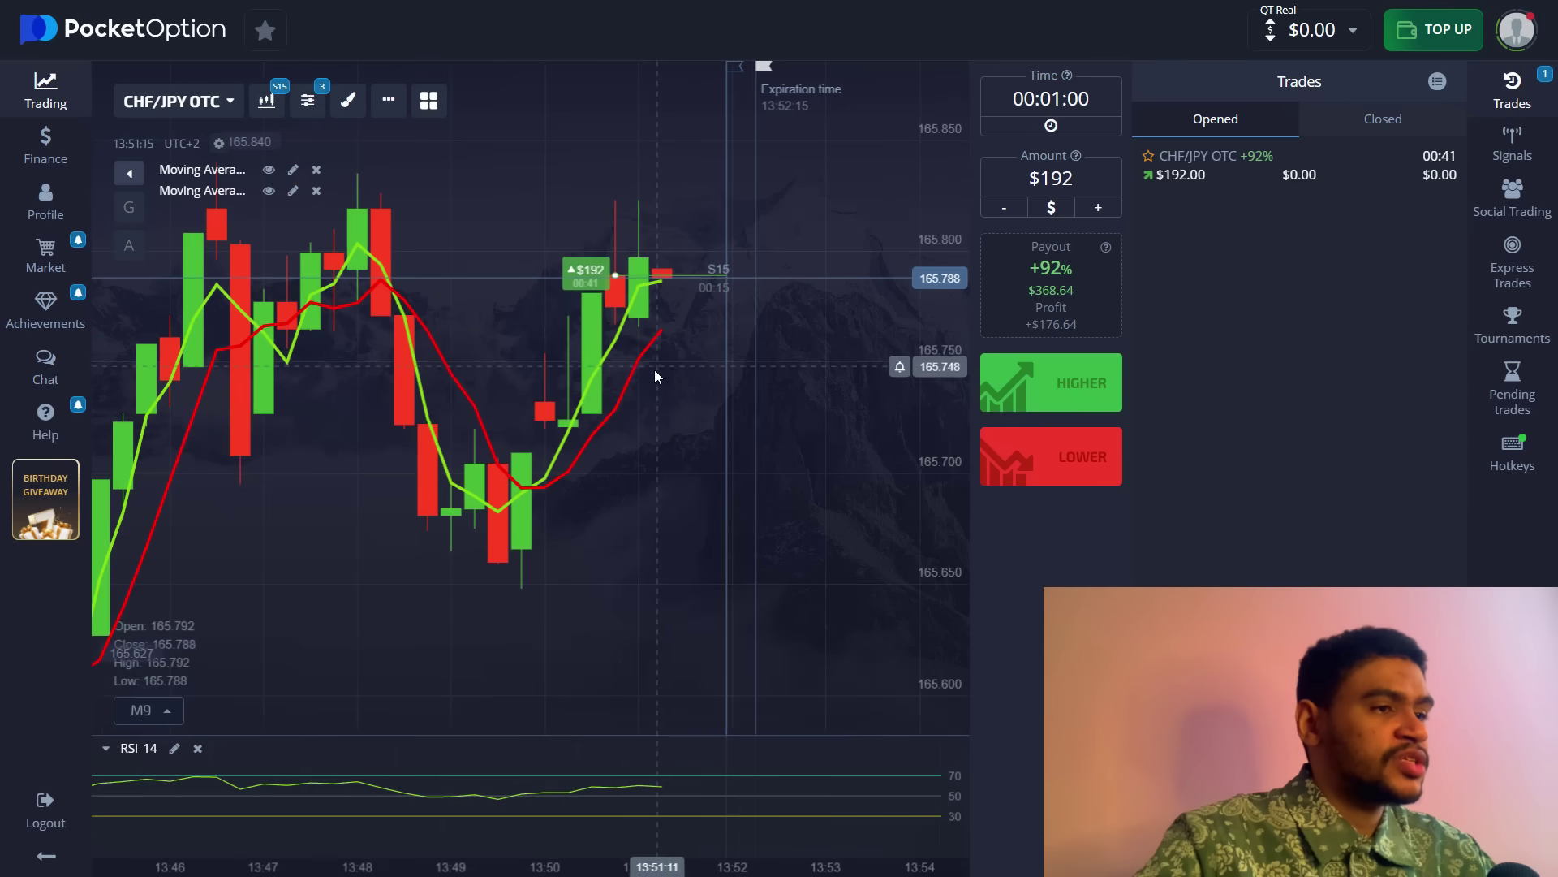
scroll(300, 244, down, 2)
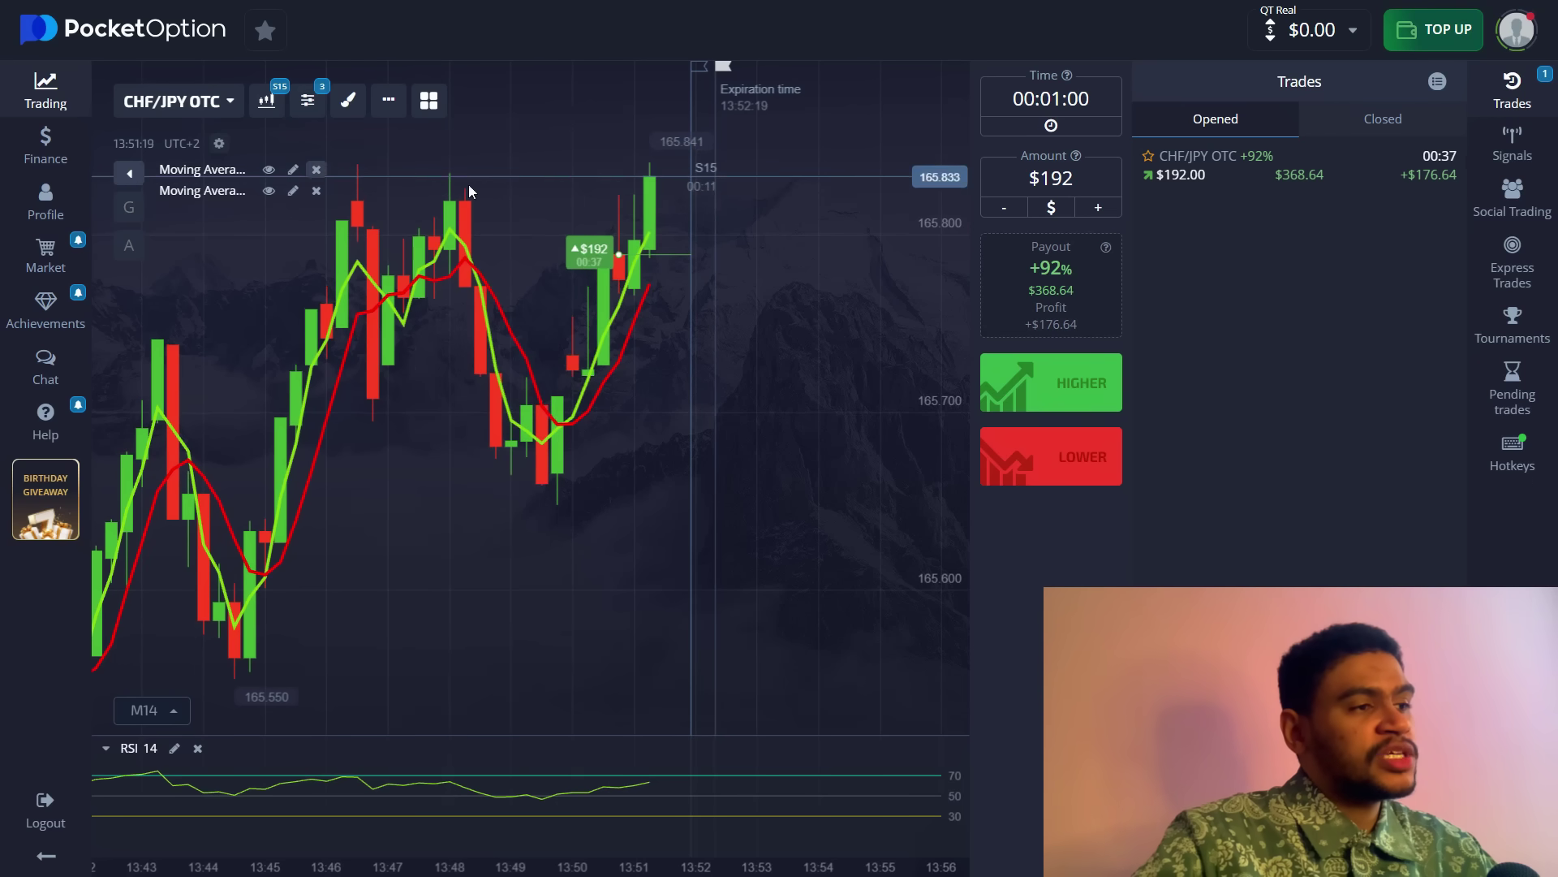
drag(364, 266, 582, 276)
scroll(582, 276, up, 1)
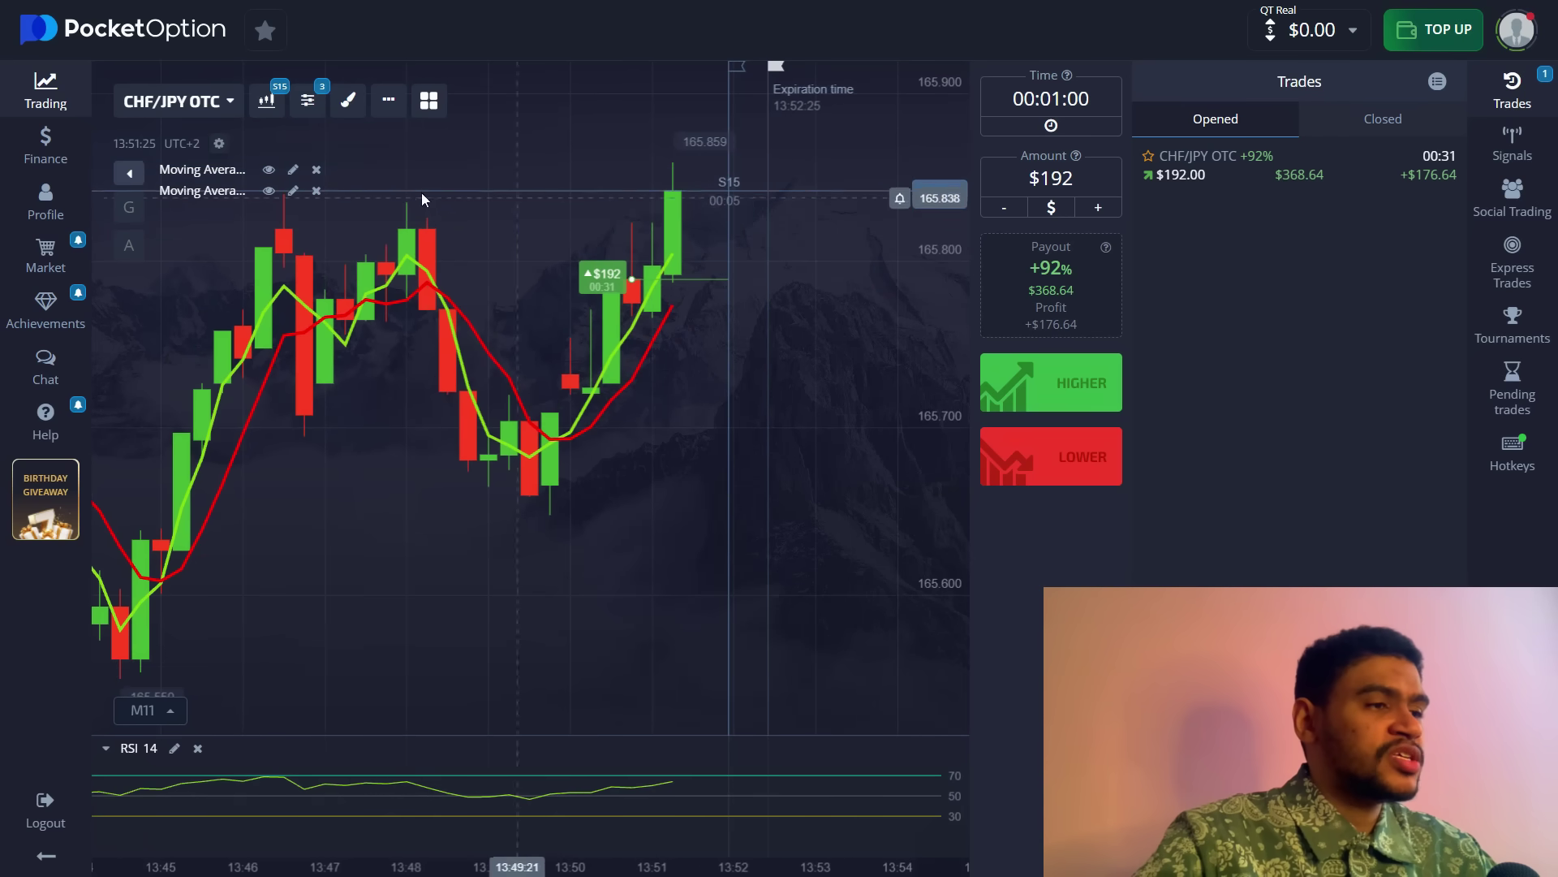
drag(724, 347, 699, 364)
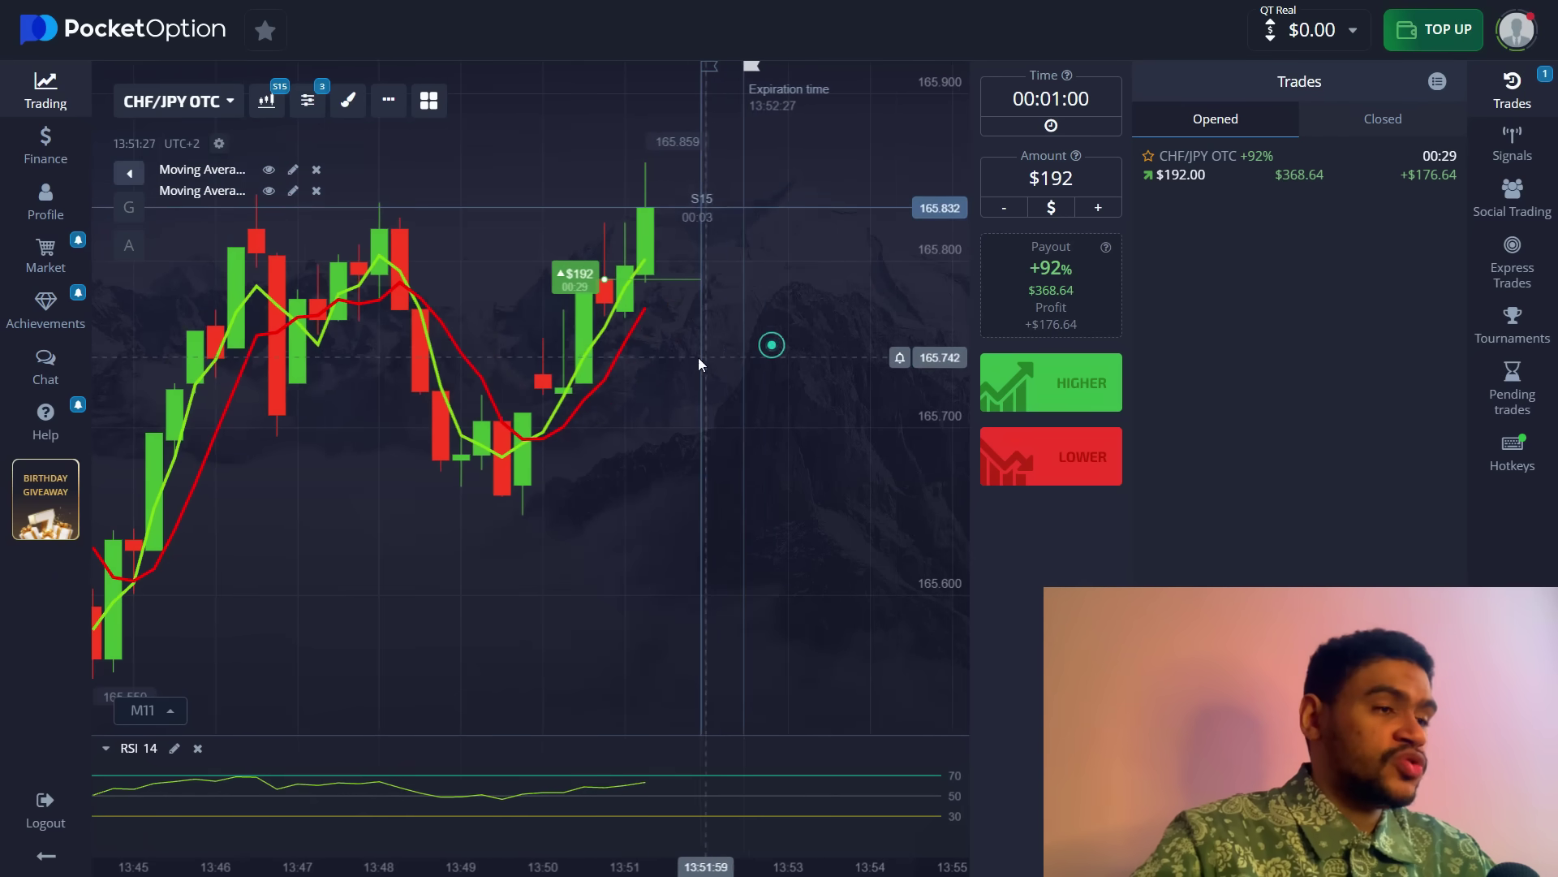